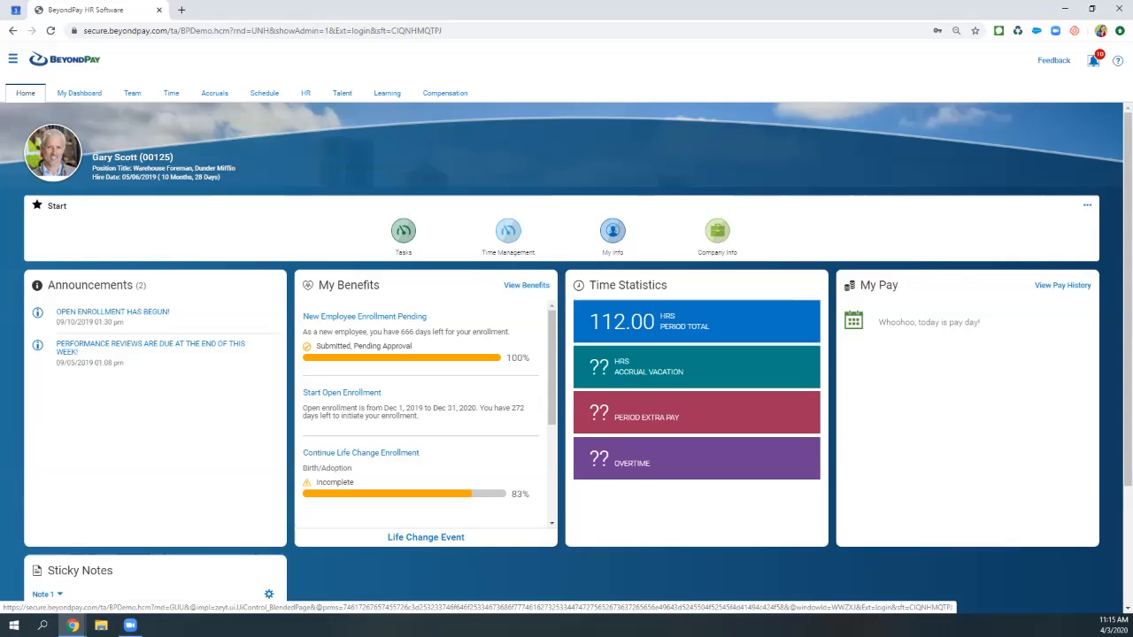
Step: Open the pending to-do items and review the employee's time off counts from the first COVID: Self Care request
{"action": "left_click", "coordinate": [1093, 61]}
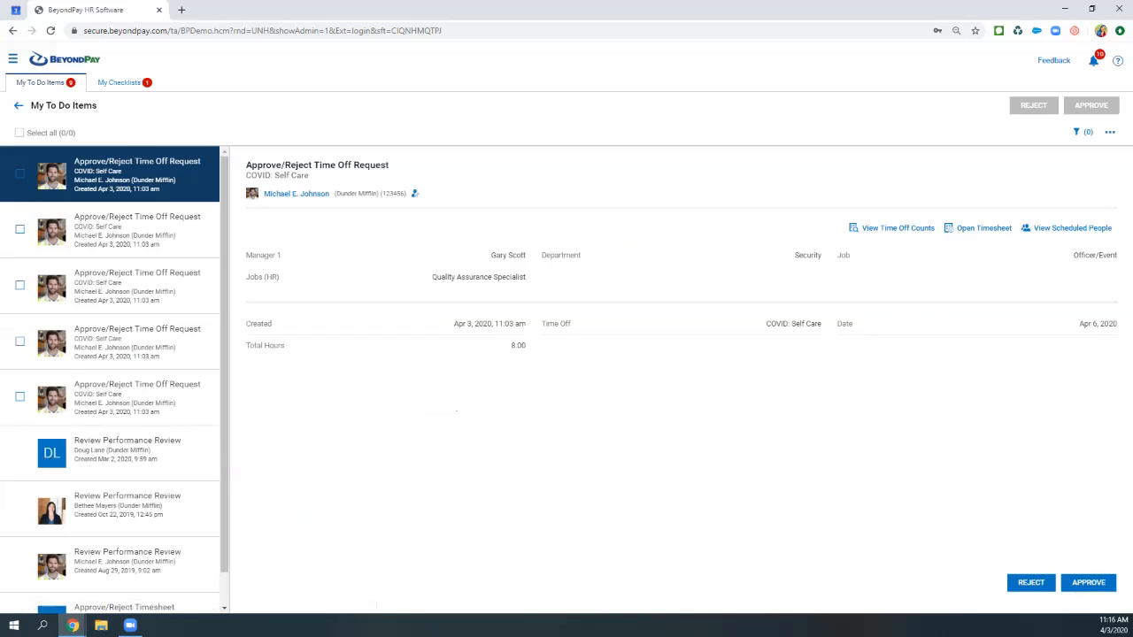
{"action": "left_click_drag", "start_coordinate": [246, 176], "coordinate": [291, 175]}
{"action": "left_click", "coordinate": [291, 175]}
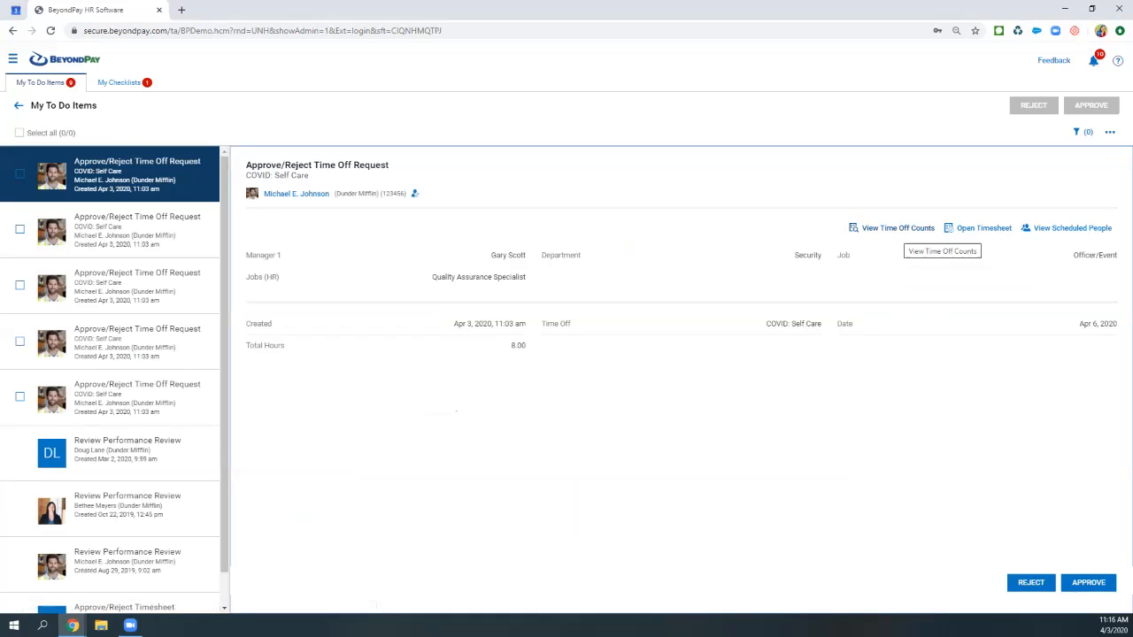
{"action": "left_click", "coordinate": [897, 228]}
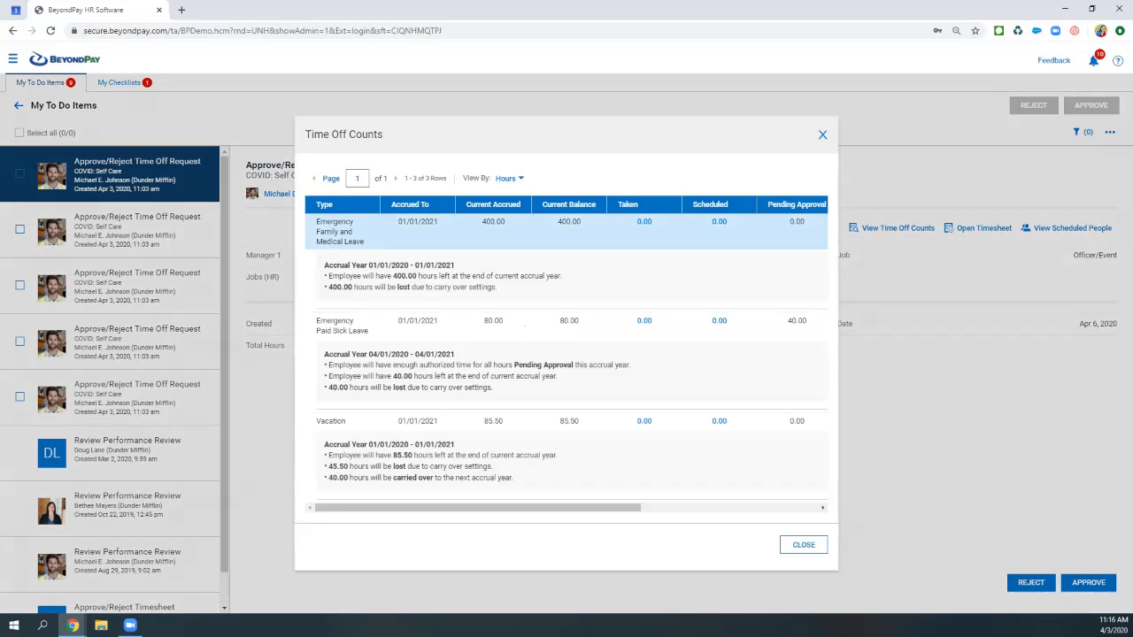
{"action": "left_click_drag", "start_coordinate": [482, 221], "coordinate": [506, 221]}
{"action": "left_click_drag", "start_coordinate": [369, 331], "coordinate": [316, 320]}
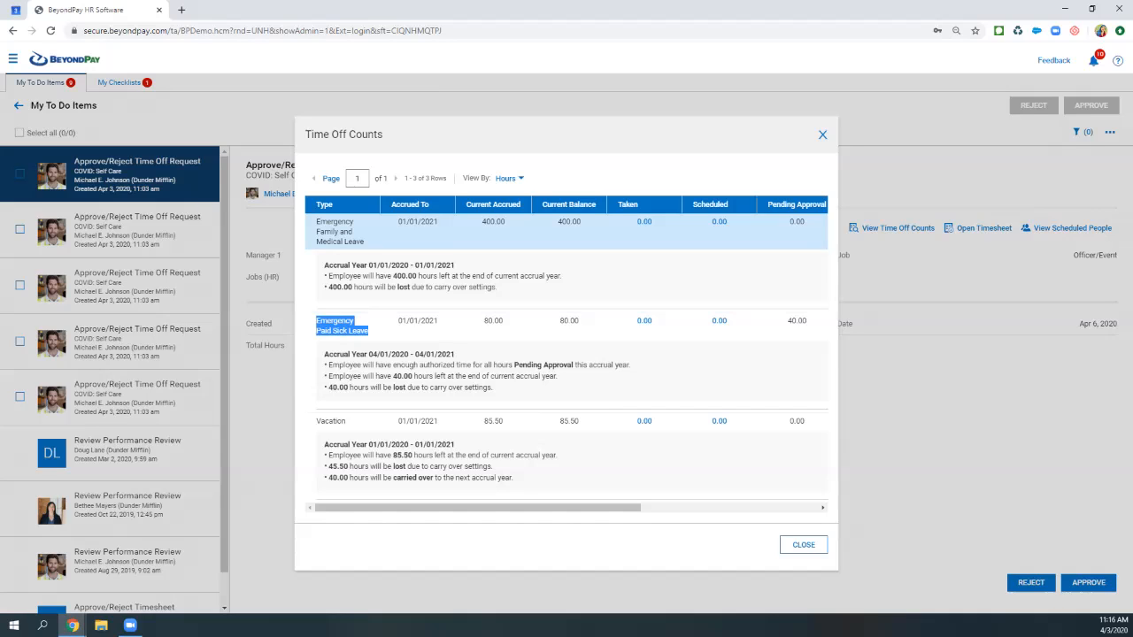
{"action": "left_click", "coordinate": [822, 135]}
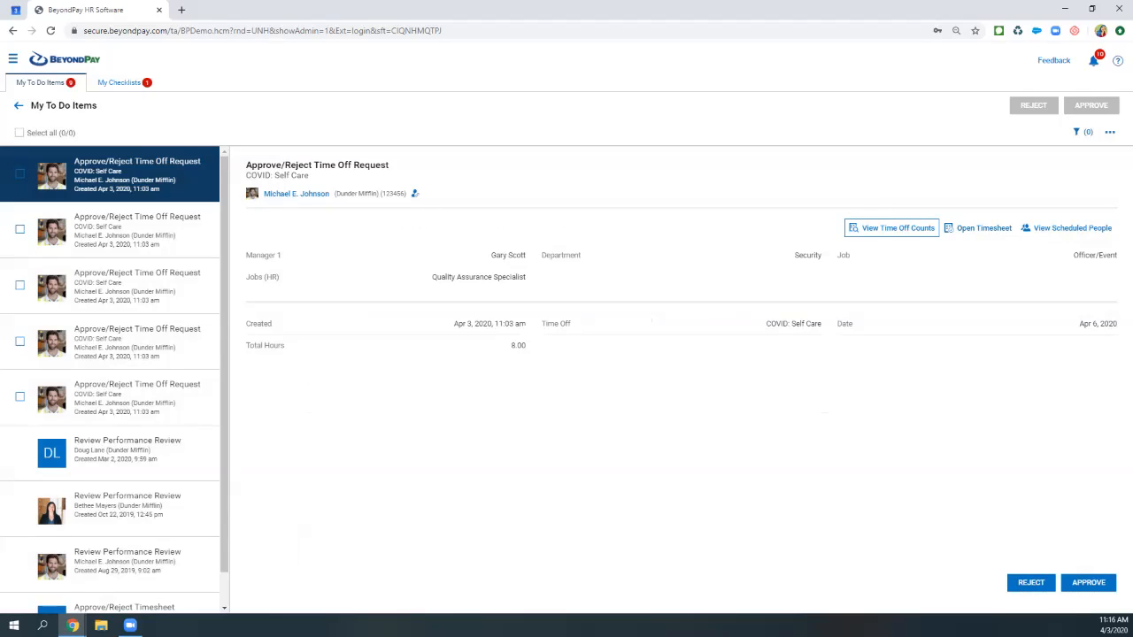
Step: Select the five COVID: Self Care time off requests and approve the Apr 10, 2020 request without a comment
{"action": "left_click", "coordinate": [19, 174]}
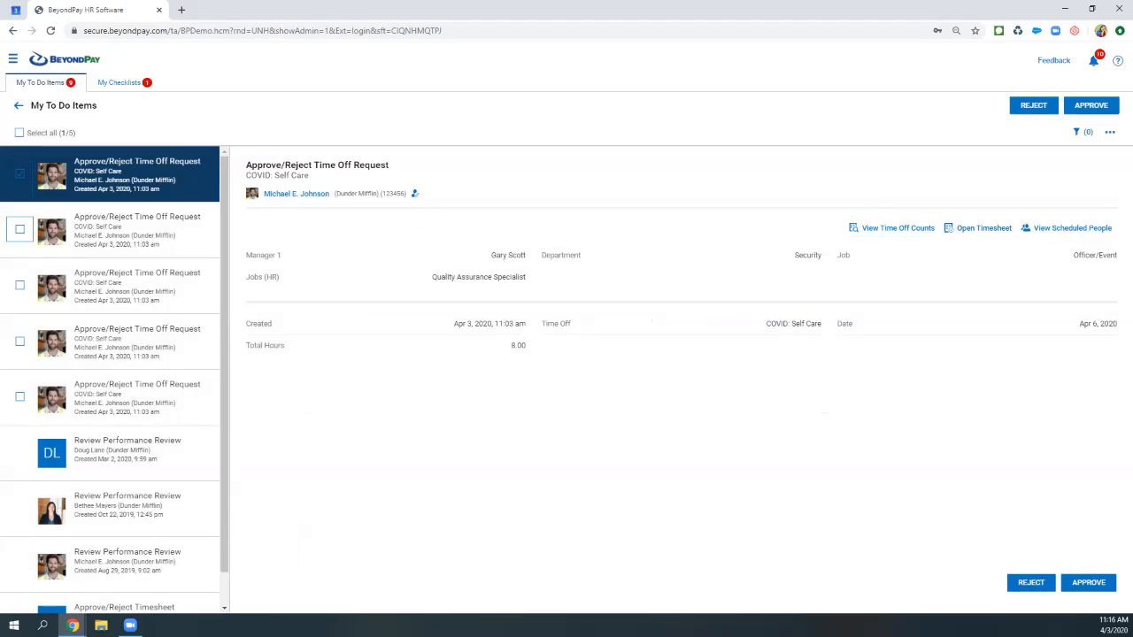
{"action": "left_click", "coordinate": [20, 229]}
{"action": "left_click", "coordinate": [20, 285]}
{"action": "left_click", "coordinate": [20, 341]}
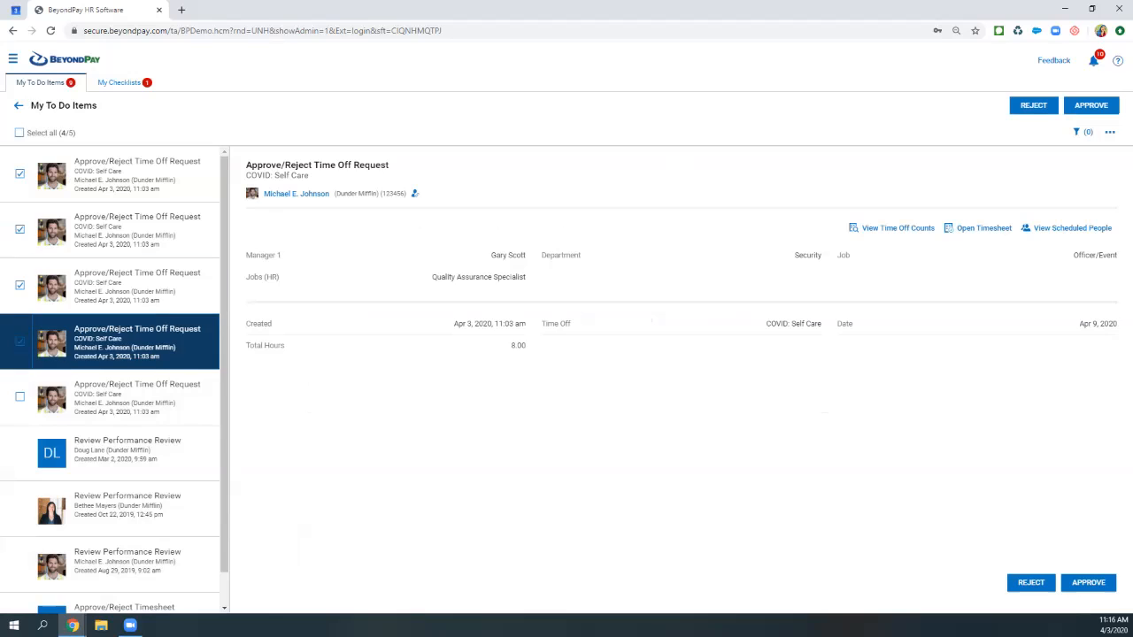
{"action": "left_click", "coordinate": [20, 397]}
{"action": "left_click", "coordinate": [1089, 583]}
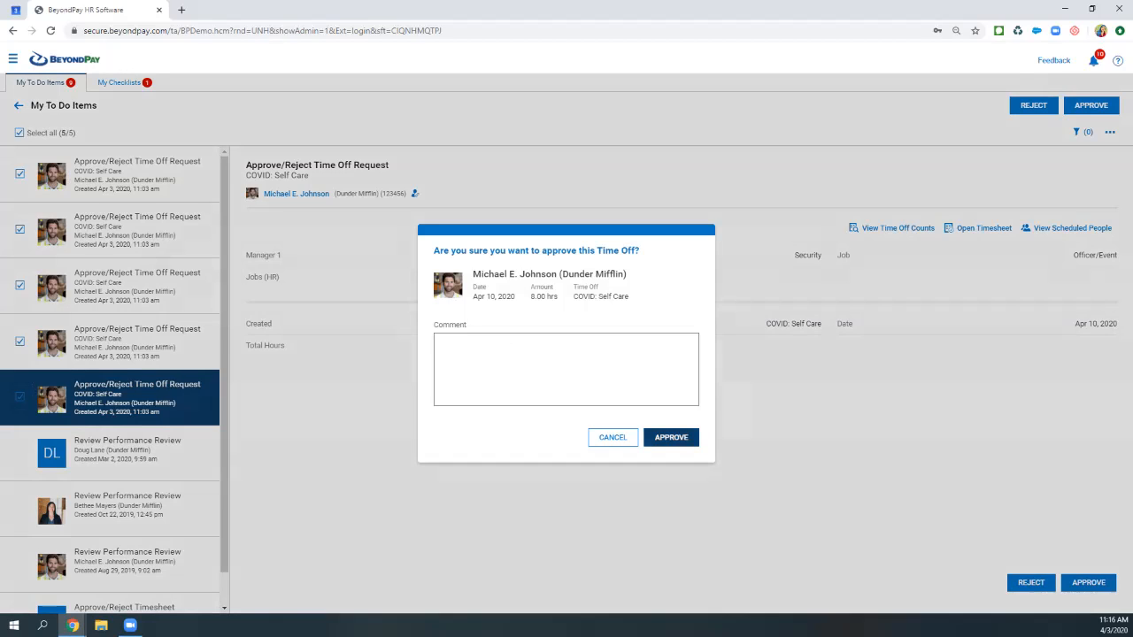
{"action": "left_click", "coordinate": [671, 437]}
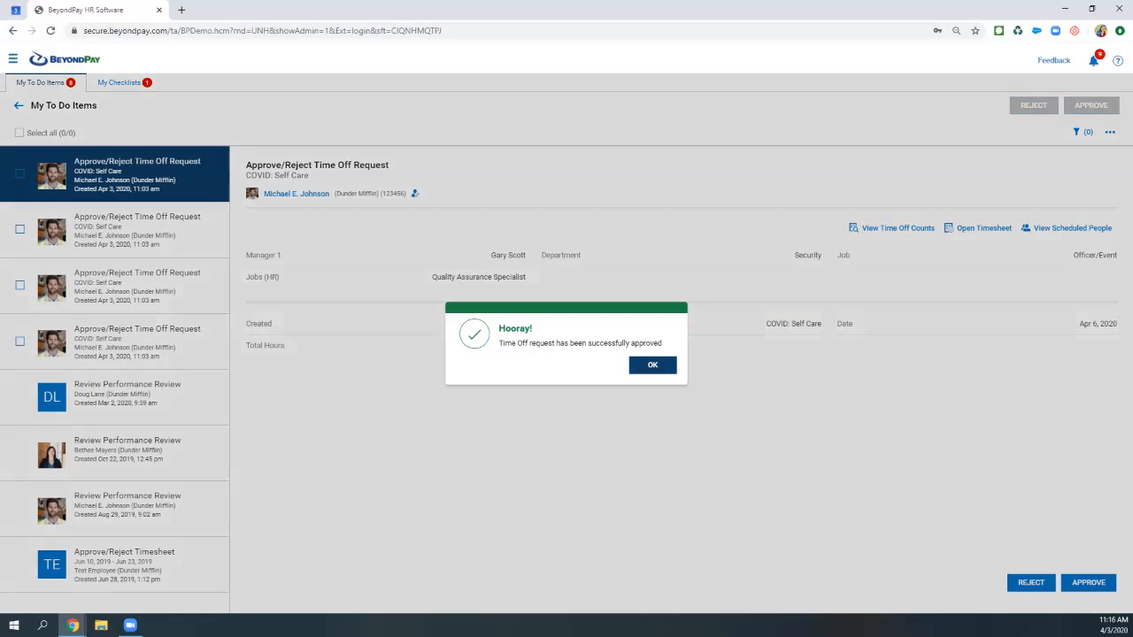
{"action": "left_click", "coordinate": [652, 364]}
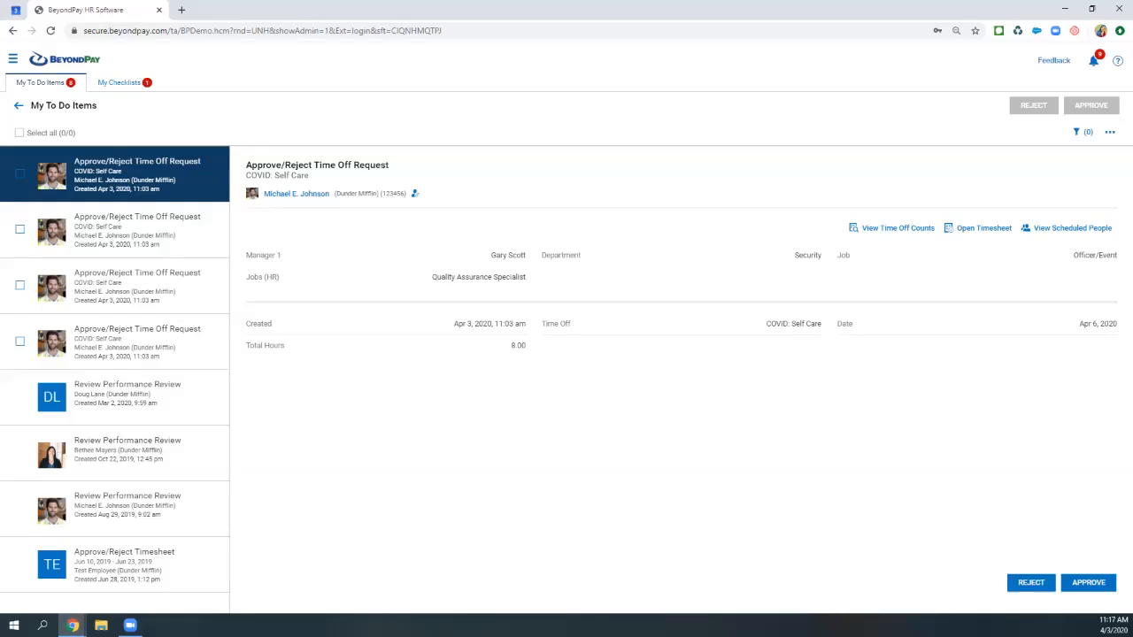
Step: Return to the home page and open the team's list of all timesheets
{"action": "left_click", "coordinate": [65, 60]}
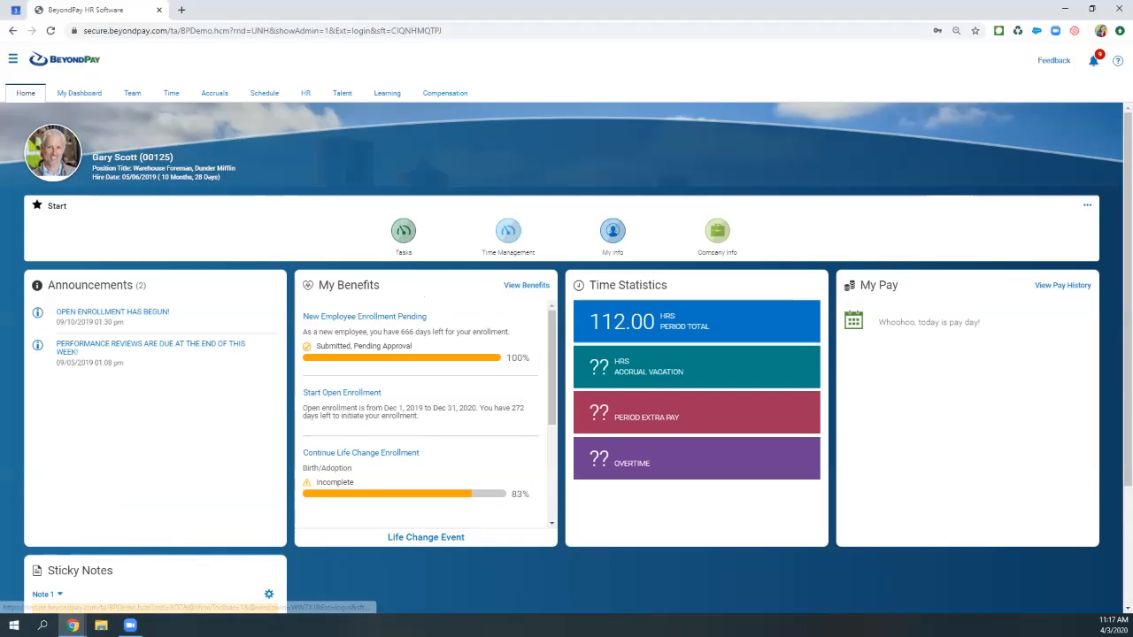
{"action": "left_click", "coordinate": [13, 58]}
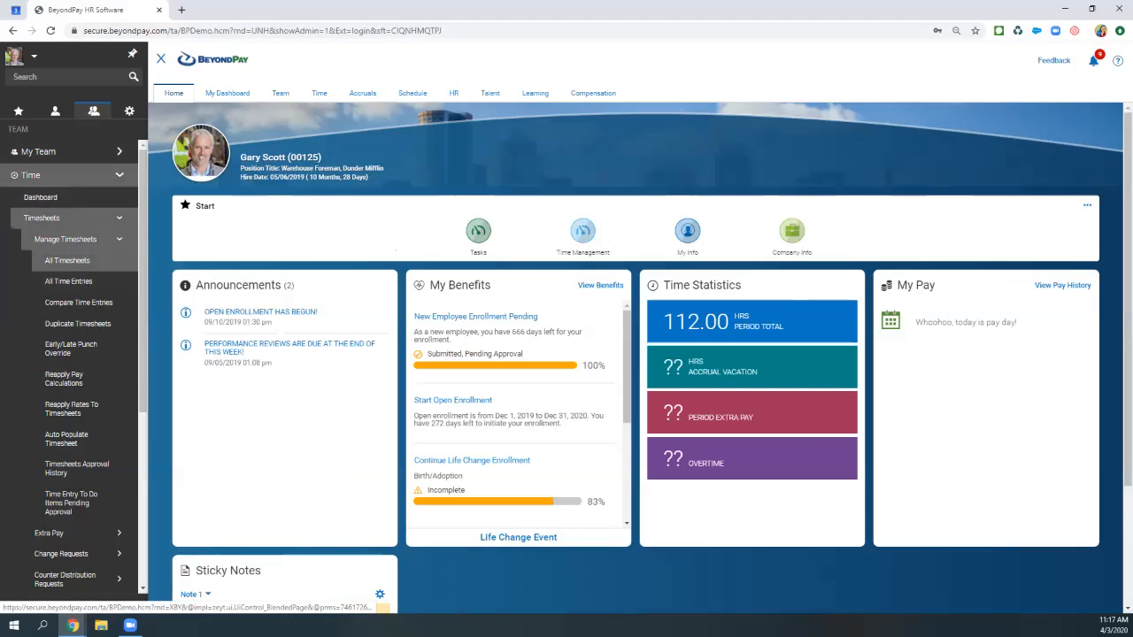
{"action": "left_click", "coordinate": [67, 261]}
{"action": "left_click", "coordinate": [67, 261]}
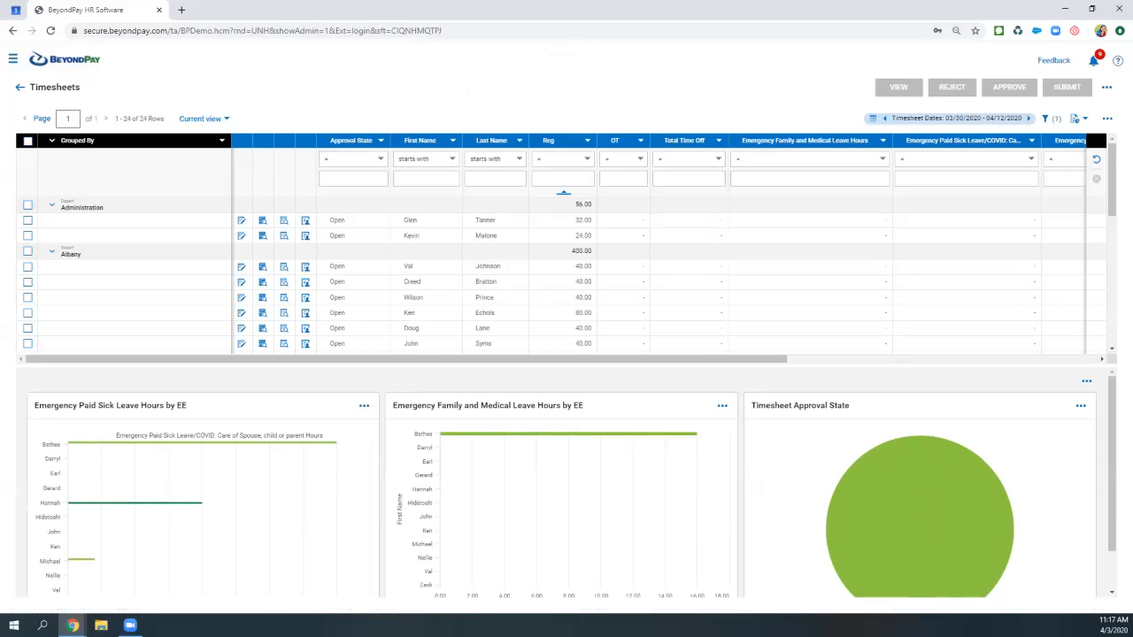
Step: Select the Security, Stamford and Utica department groups and open their timesheets
{"action": "scroll", "coordinate": [567, 274], "scroll_direction": "down", "scroll_amount": 1}
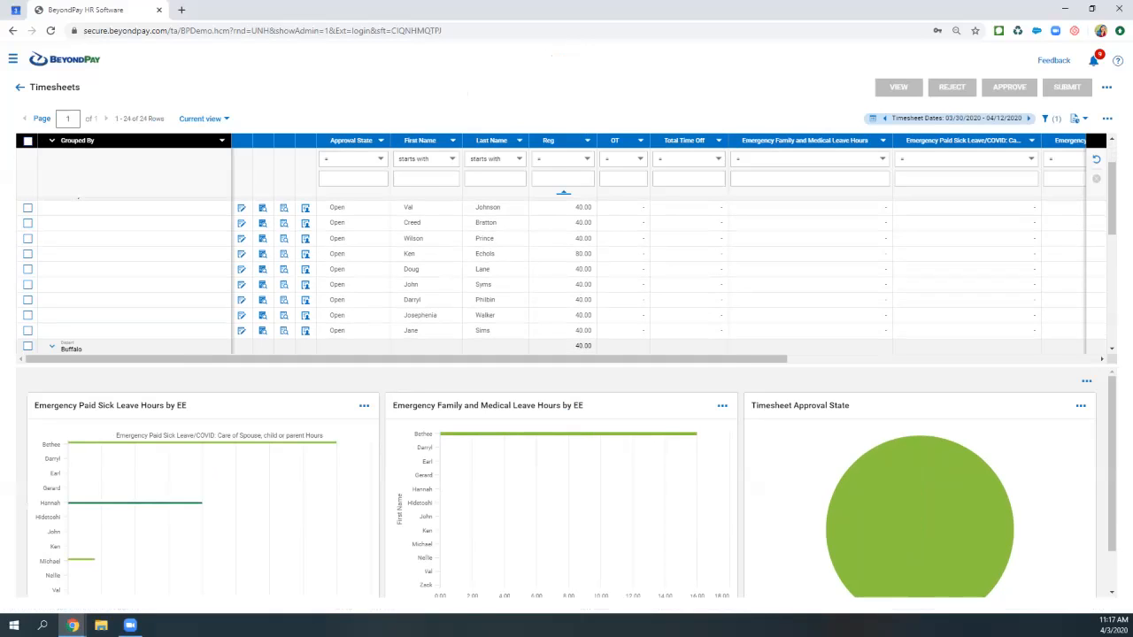
{"action": "scroll", "coordinate": [566, 274], "scroll_direction": "down", "scroll_amount": 1}
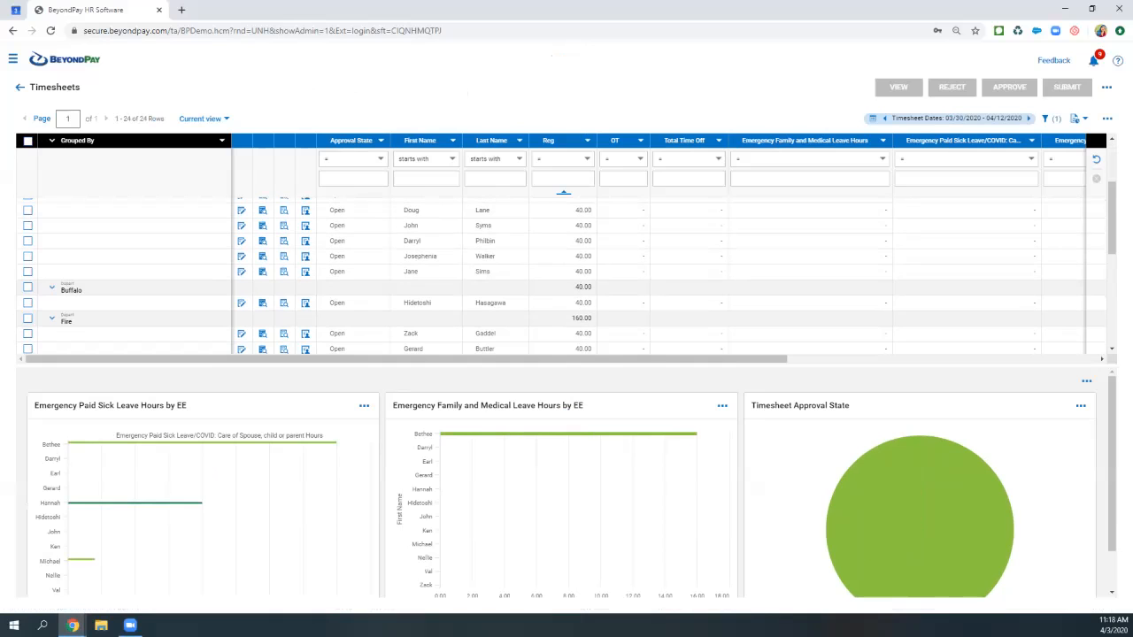
{"action": "scroll", "coordinate": [566, 275], "scroll_direction": "down", "scroll_amount": 5}
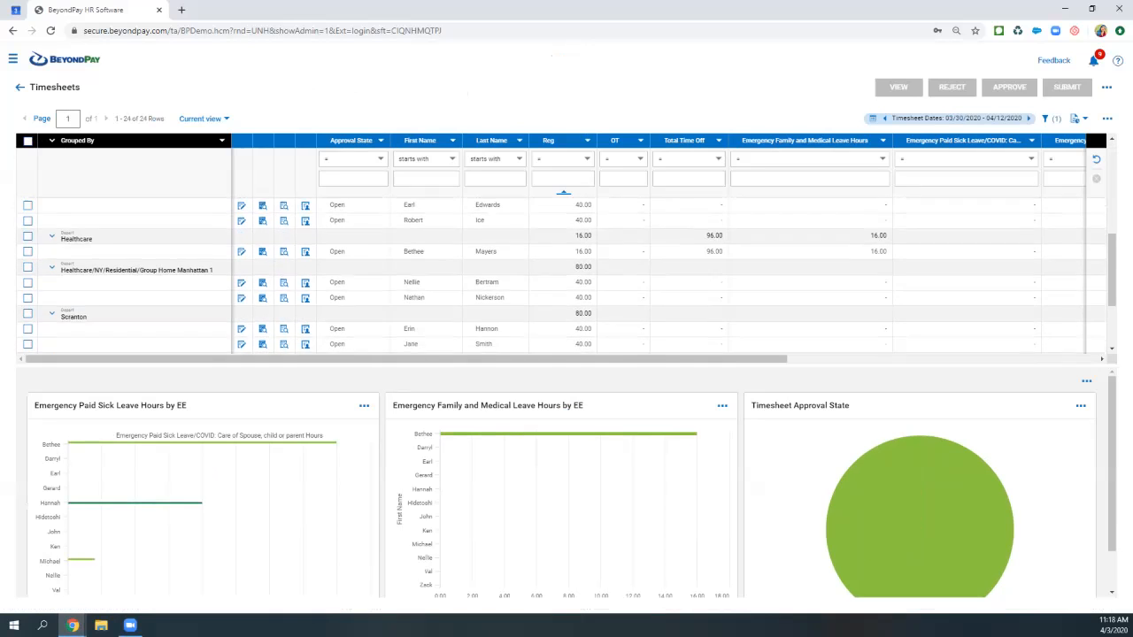
{"action": "scroll", "coordinate": [567, 275], "scroll_direction": "down", "scroll_amount": 1}
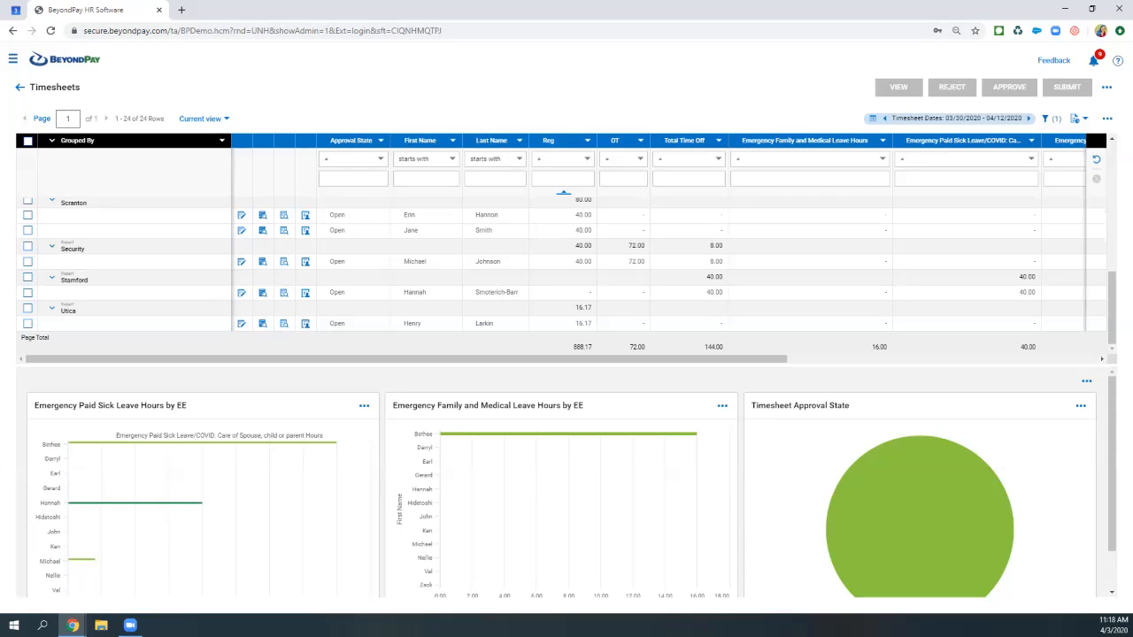
{"action": "left_click", "coordinate": [27, 246]}
{"action": "left_click", "coordinate": [27, 277]}
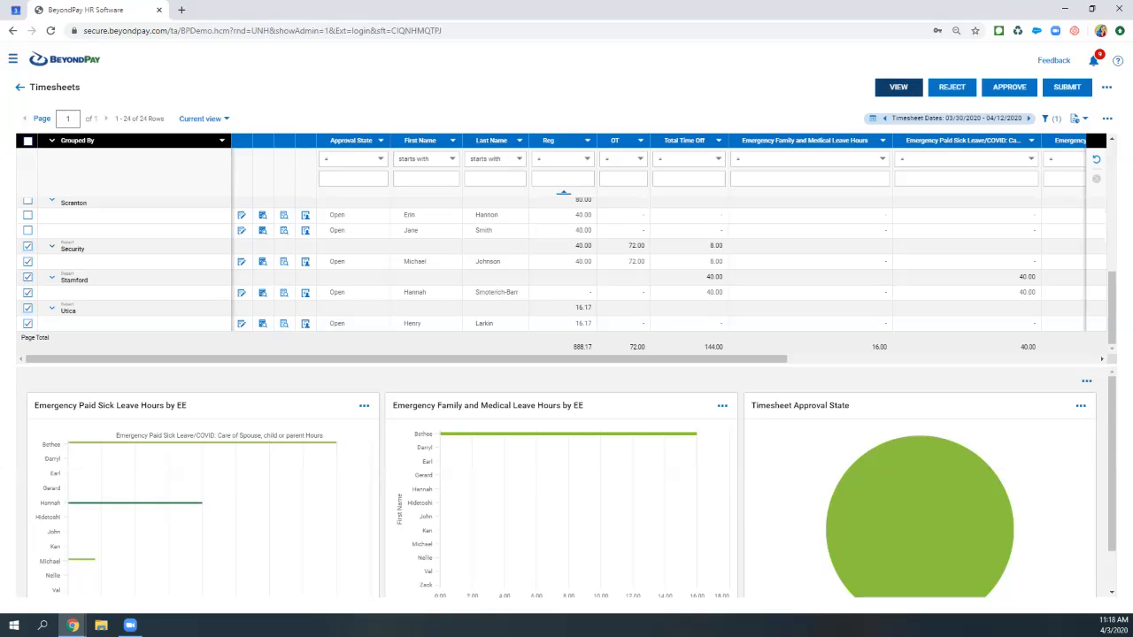
{"action": "left_click", "coordinate": [898, 87]}
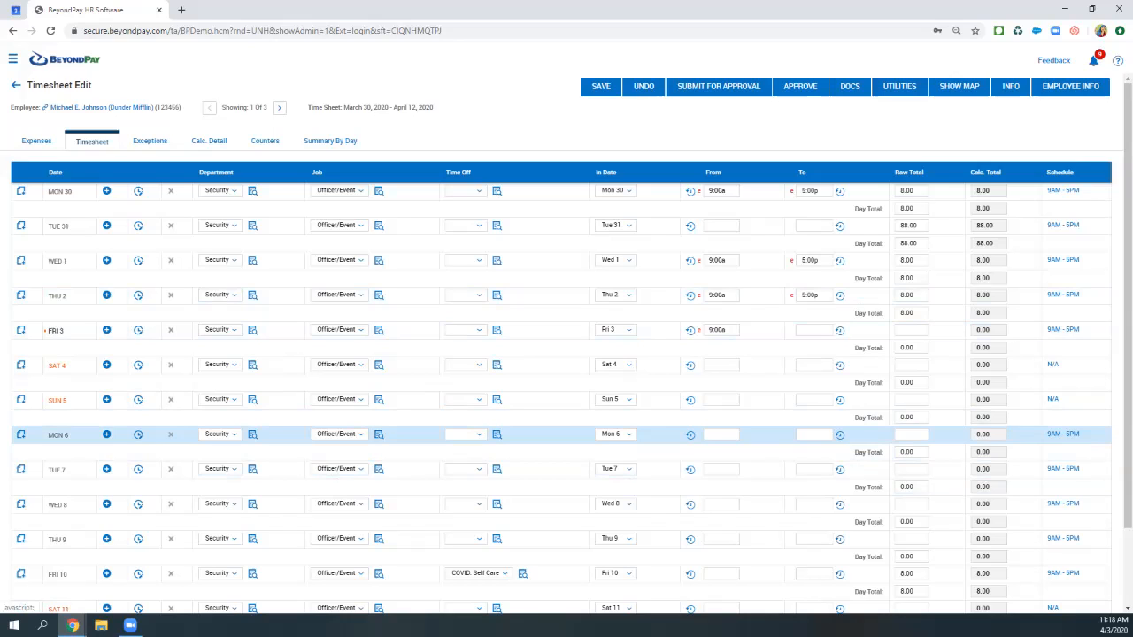
Step: Set Monday 6 on the Security employee's timesheet to COVID: Self Care time off with a raw total of 8 hours
{"action": "left_click", "coordinate": [497, 434]}
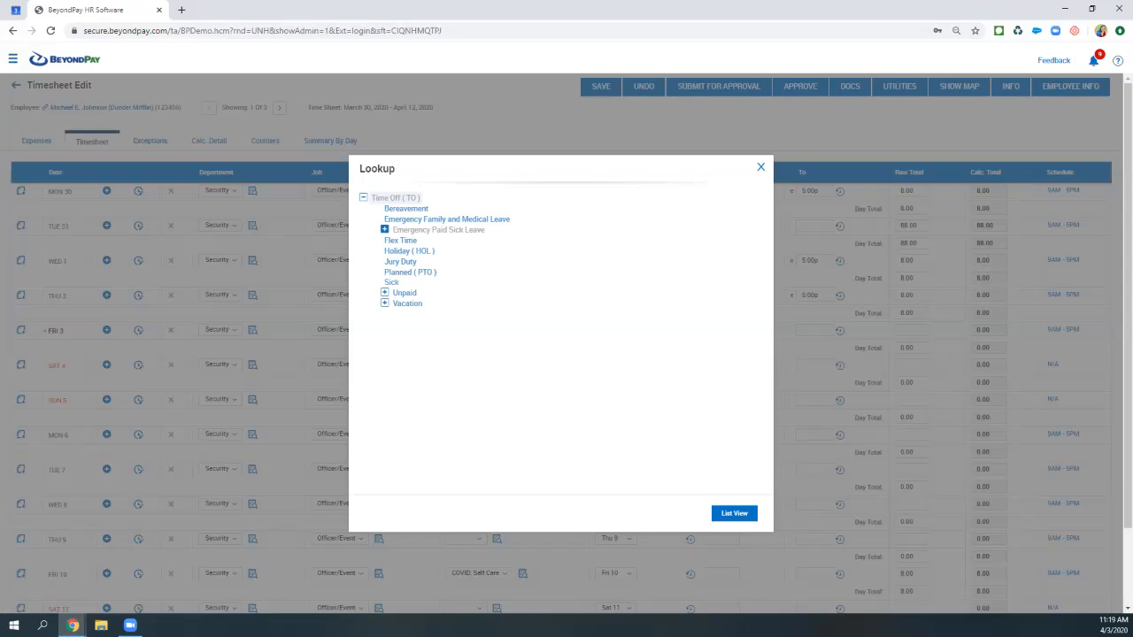
{"action": "left_click", "coordinate": [384, 229]}
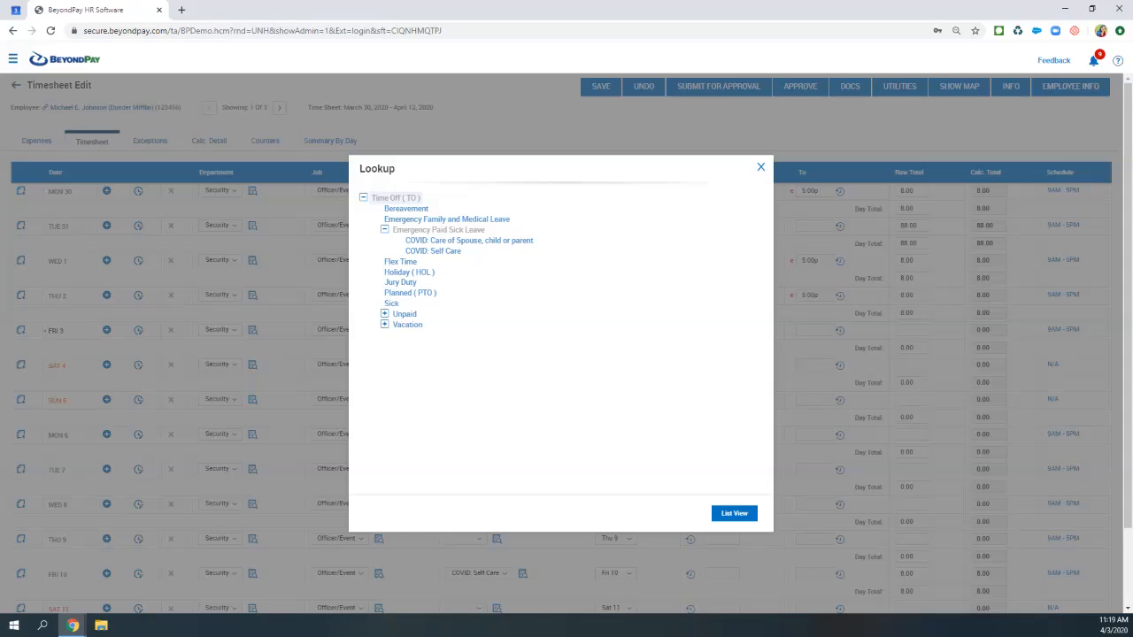
{"action": "left_click", "coordinate": [433, 252]}
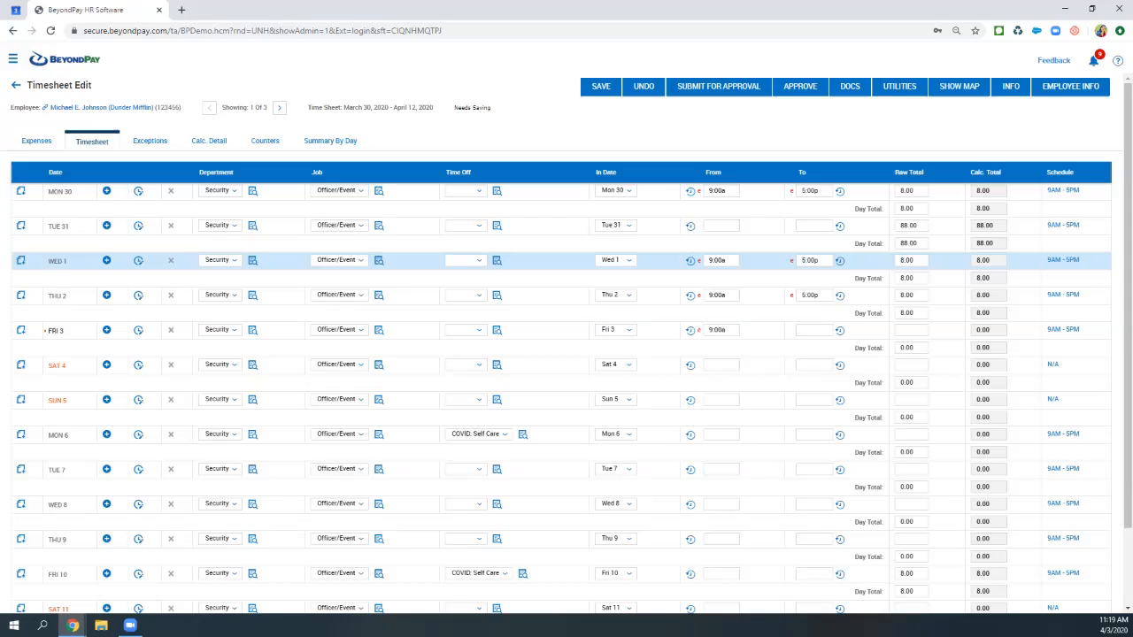
{"action": "left_click", "coordinate": [911, 435]}
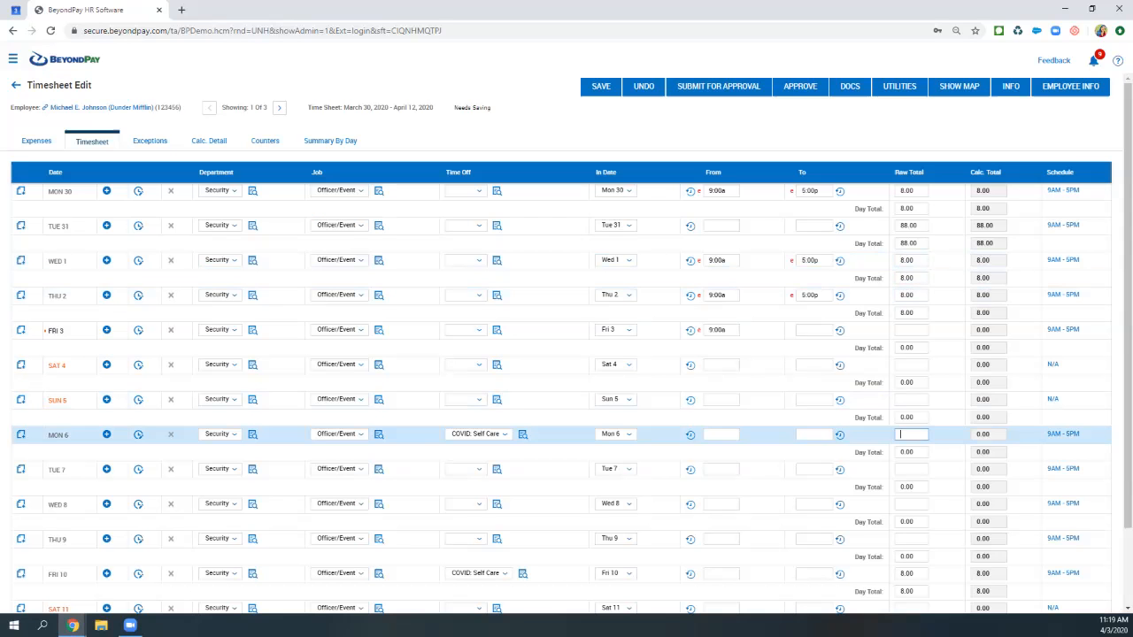
{"action": "type", "text": "8"}
Step: Set Tuesday 7 to COVID: Self Care time off with a raw total of 8 hours
{"action": "left_click", "coordinate": [911, 469]}
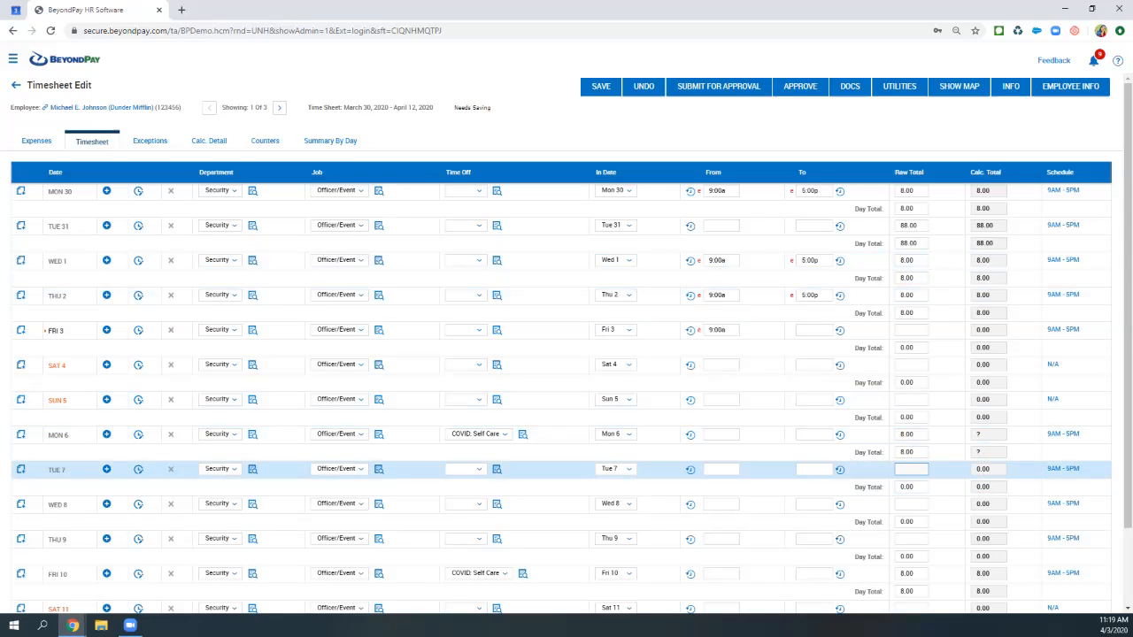
{"action": "scroll", "coordinate": [566, 354], "scroll_direction": "down", "scroll_amount": 1}
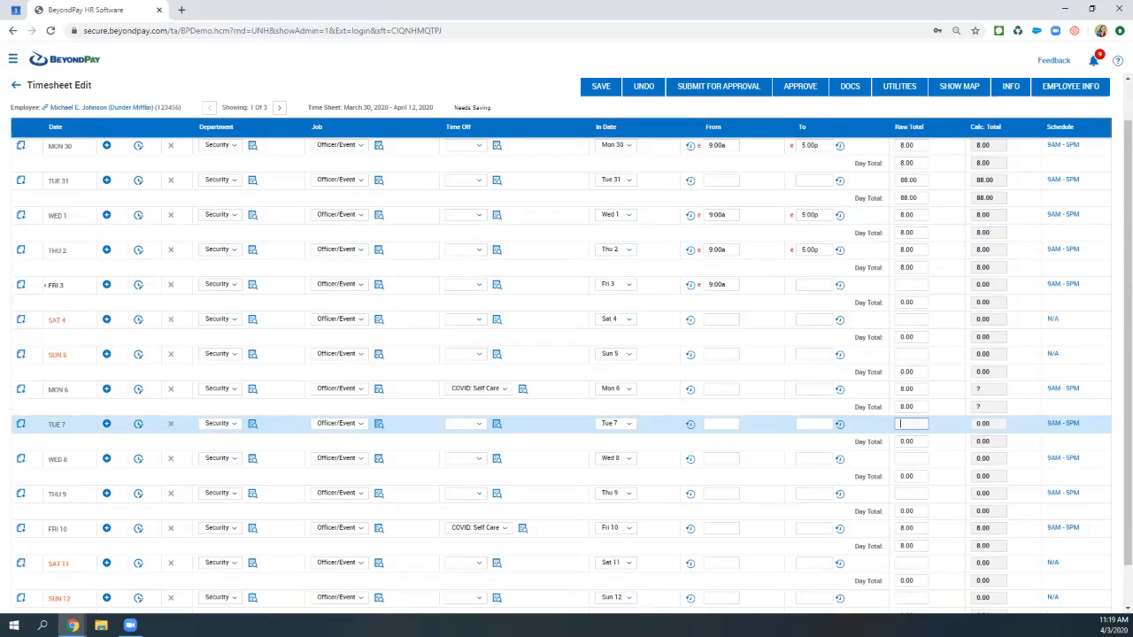
{"action": "left_click", "coordinate": [464, 410]}
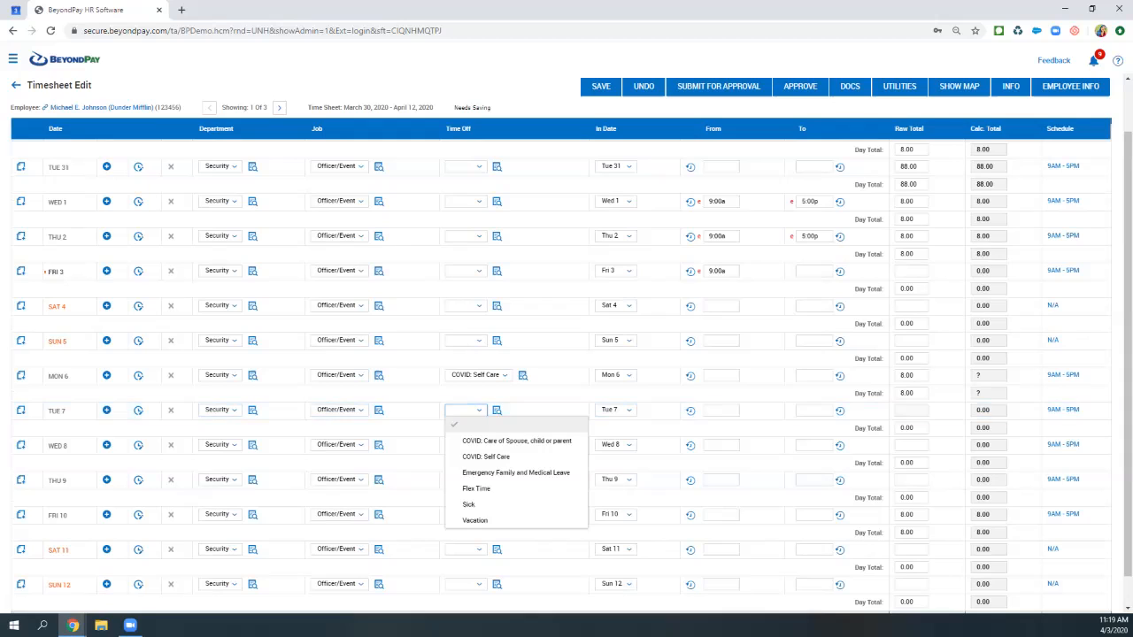
{"action": "left_click", "coordinate": [478, 455]}
{"action": "left_click", "coordinate": [911, 410]}
{"action": "type", "text": "8"}
Step: Set Wednesday 8 and Thursday 9 to COVID: Self Care time off with 8 hours each
{"action": "left_click", "coordinate": [466, 446]}
{"action": "left_click", "coordinate": [478, 490]}
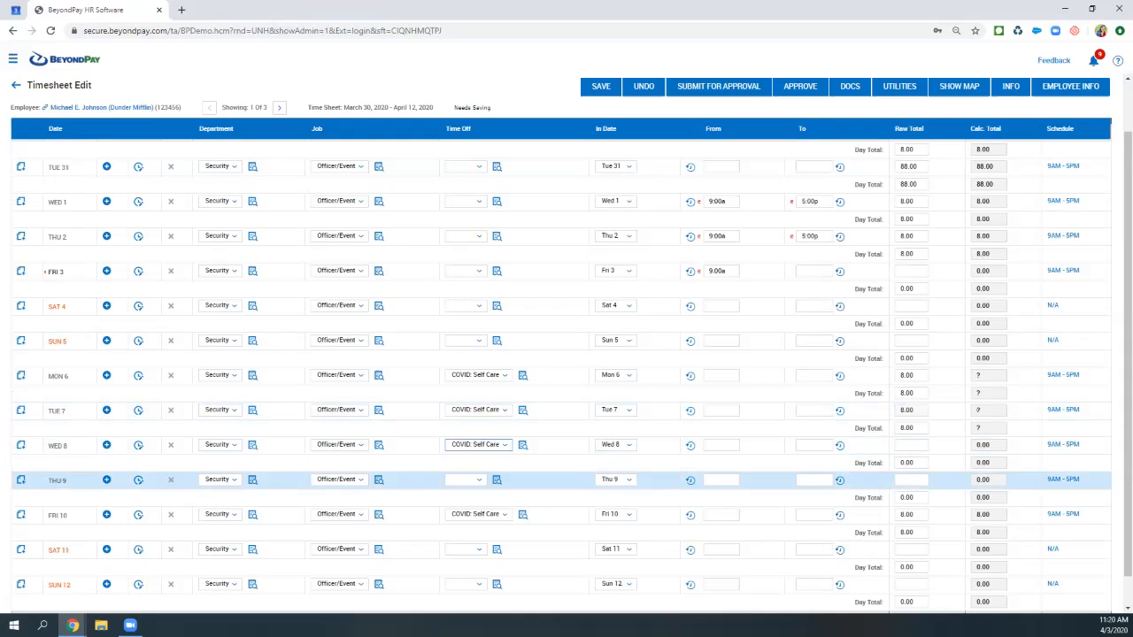
{"action": "left_click", "coordinate": [911, 445]}
{"action": "type", "text": "8"}
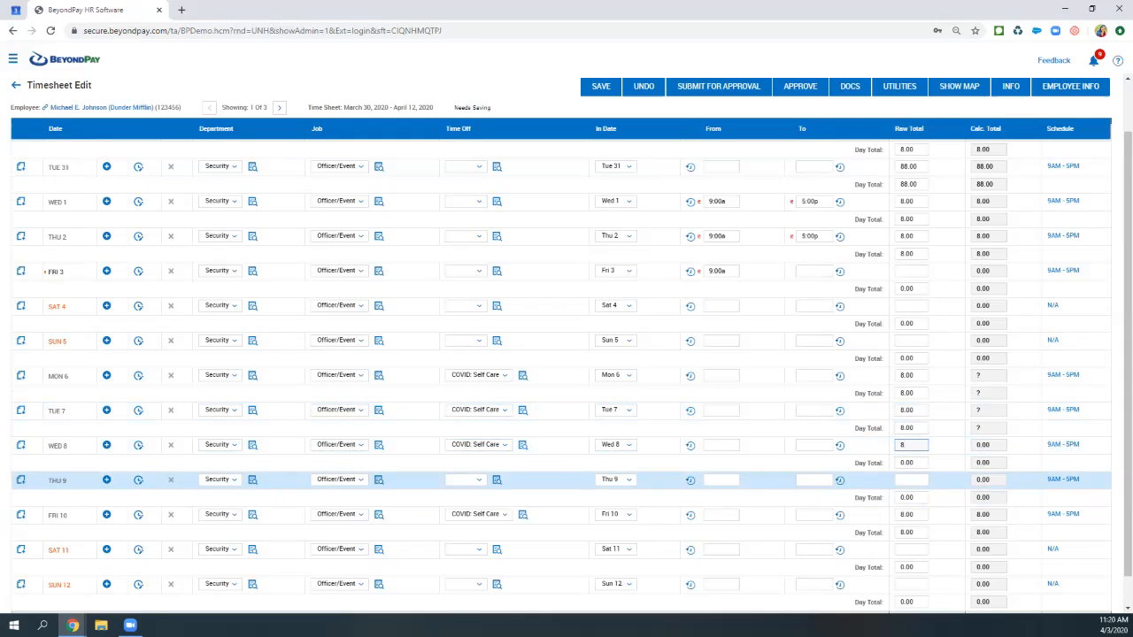
{"action": "left_click", "coordinate": [466, 480]}
{"action": "left_click", "coordinate": [478, 525]}
{"action": "left_click", "coordinate": [911, 480]}
{"action": "type", "text": "8"}
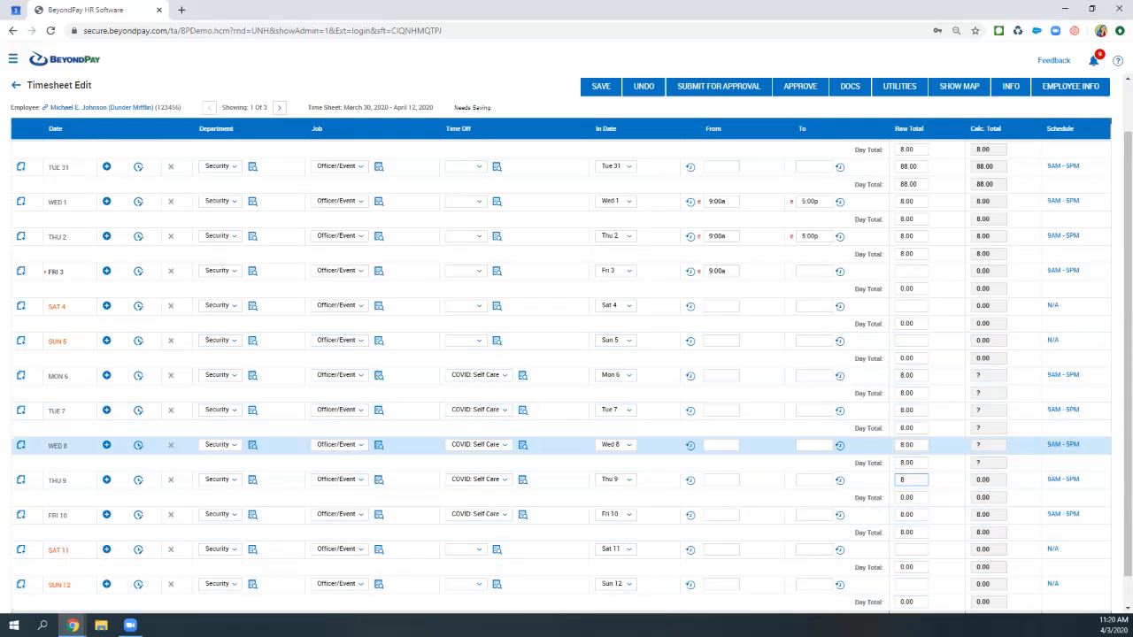
Step: Save the March 30 to April 12, 2020 timesheet for the Security employee
{"action": "left_click", "coordinate": [601, 86]}
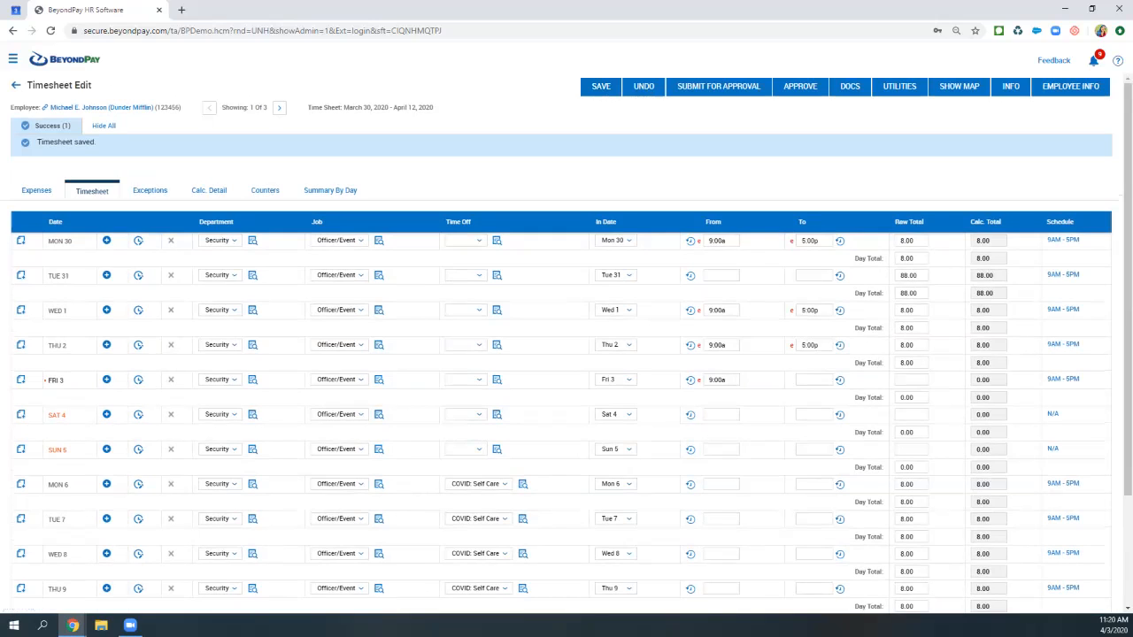
{"action": "left_click_drag", "start_coordinate": [434, 107], "coordinate": [389, 107]}
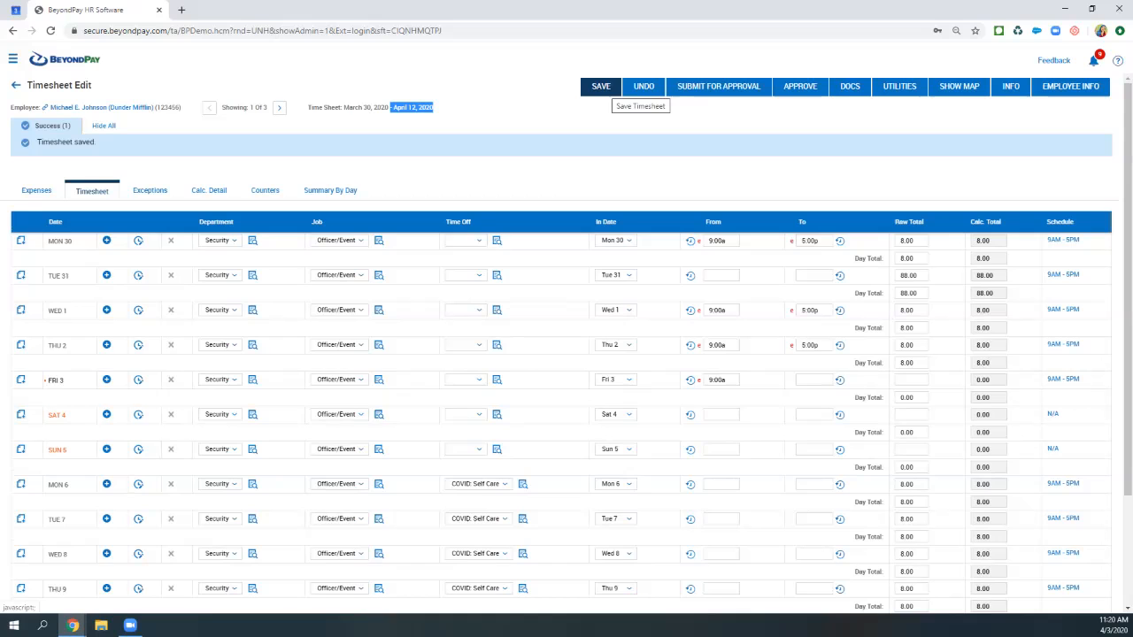
{"action": "left_click", "coordinate": [601, 86]}
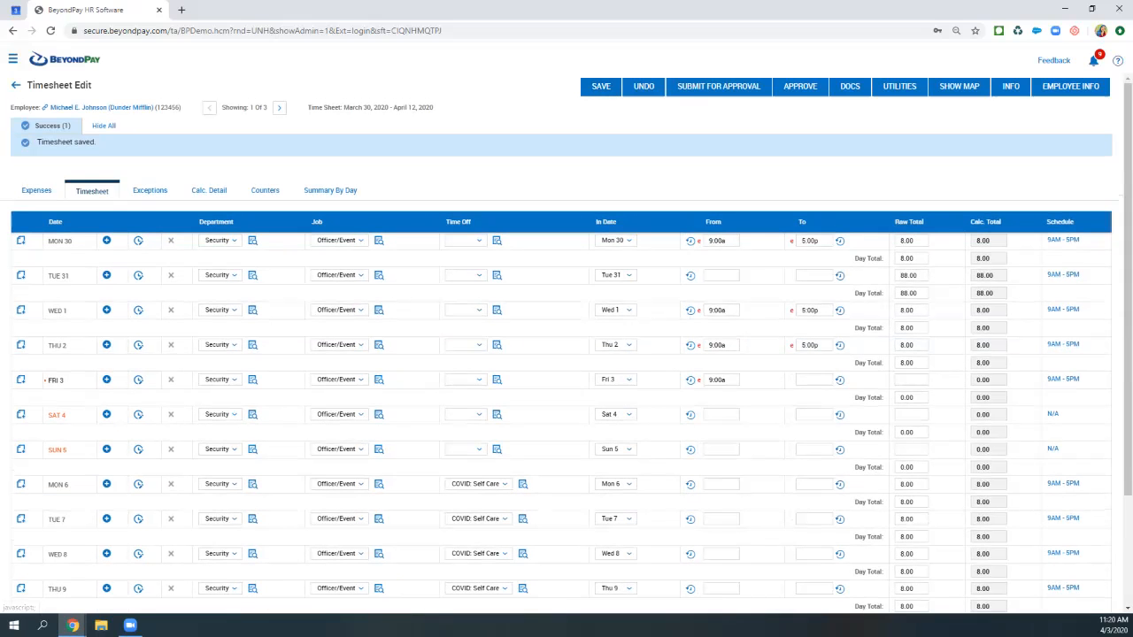
Step: Go to the second selected employee's timesheet and review its time off entries for the pay period
{"action": "left_click", "coordinate": [279, 108]}
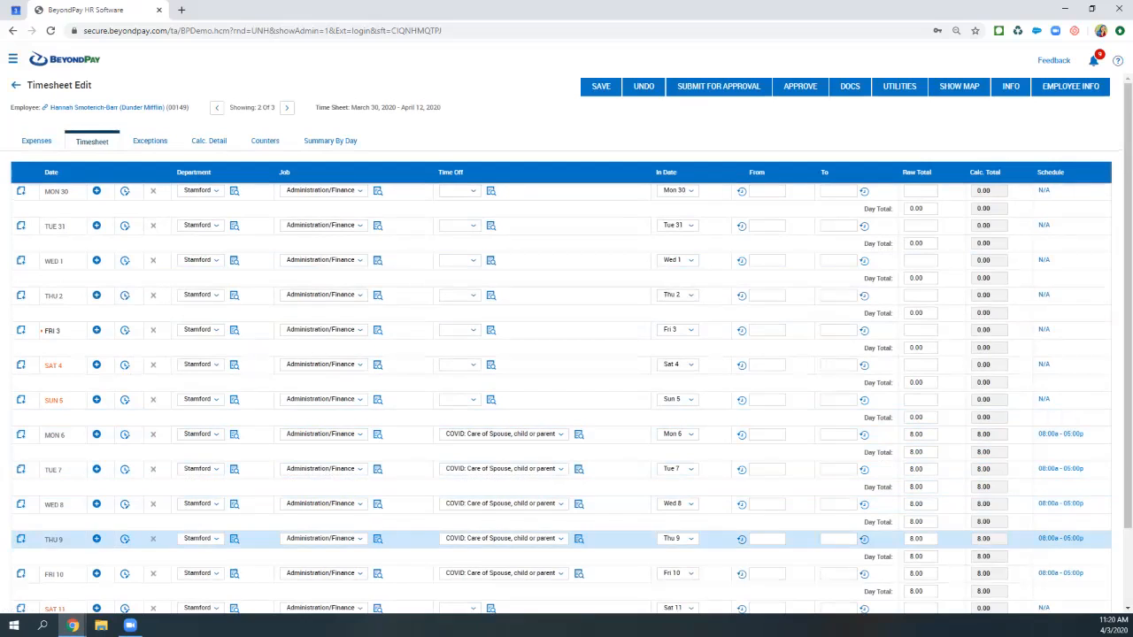
{"action": "scroll", "coordinate": [567, 398], "scroll_direction": "down", "scroll_amount": 1}
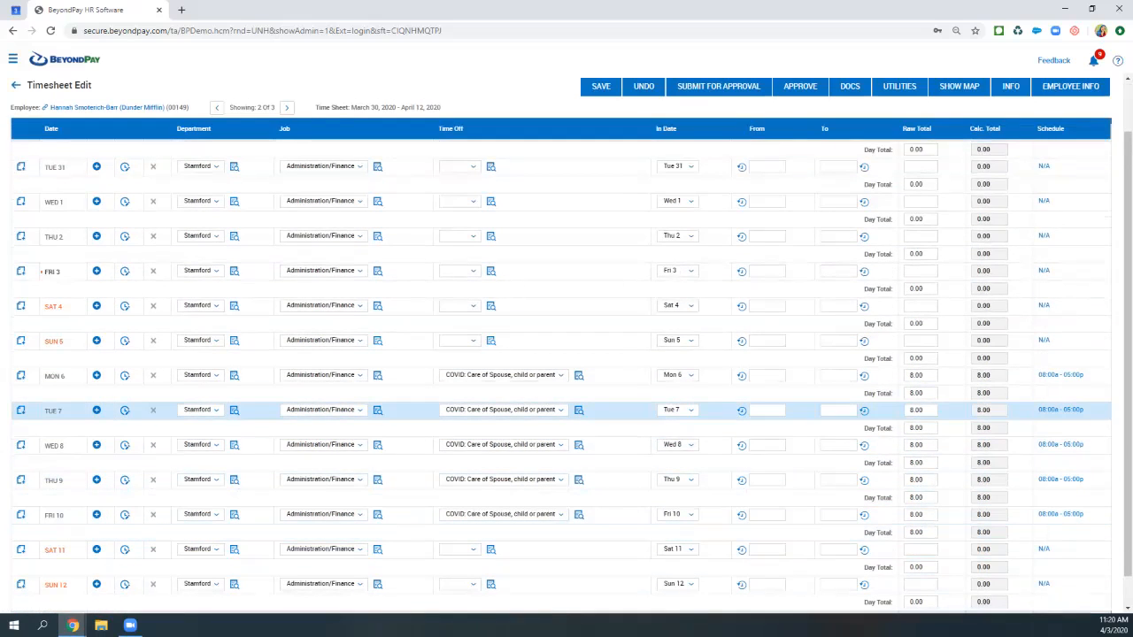
{"action": "scroll", "coordinate": [567, 398], "scroll_direction": "up", "scroll_amount": 1}
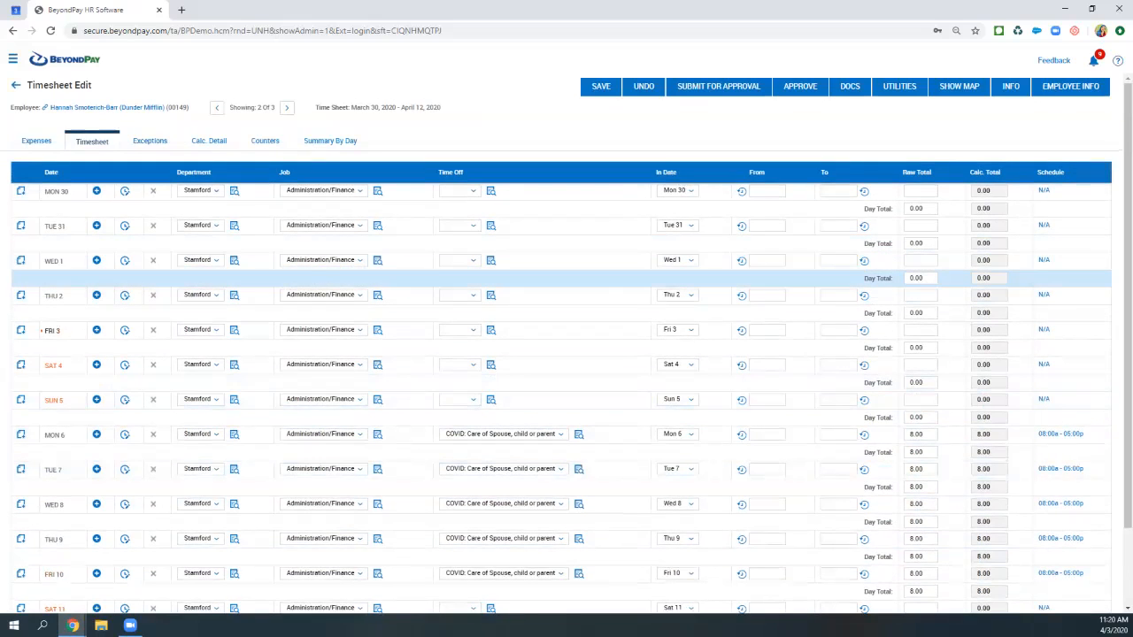
Step: Set Wednesday 1 to COVID: Care of Spouse, child or parent time off on the second employee's timesheet
{"action": "left_click_drag", "start_coordinate": [64, 261], "coordinate": [45, 261]}
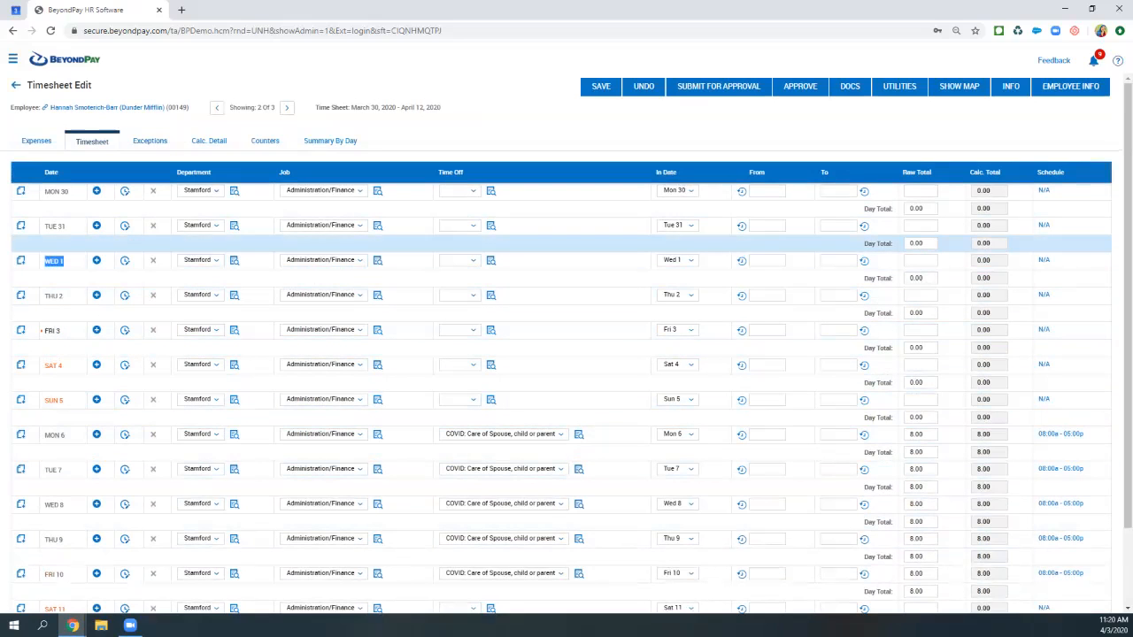
{"action": "left_click", "coordinate": [467, 261]}
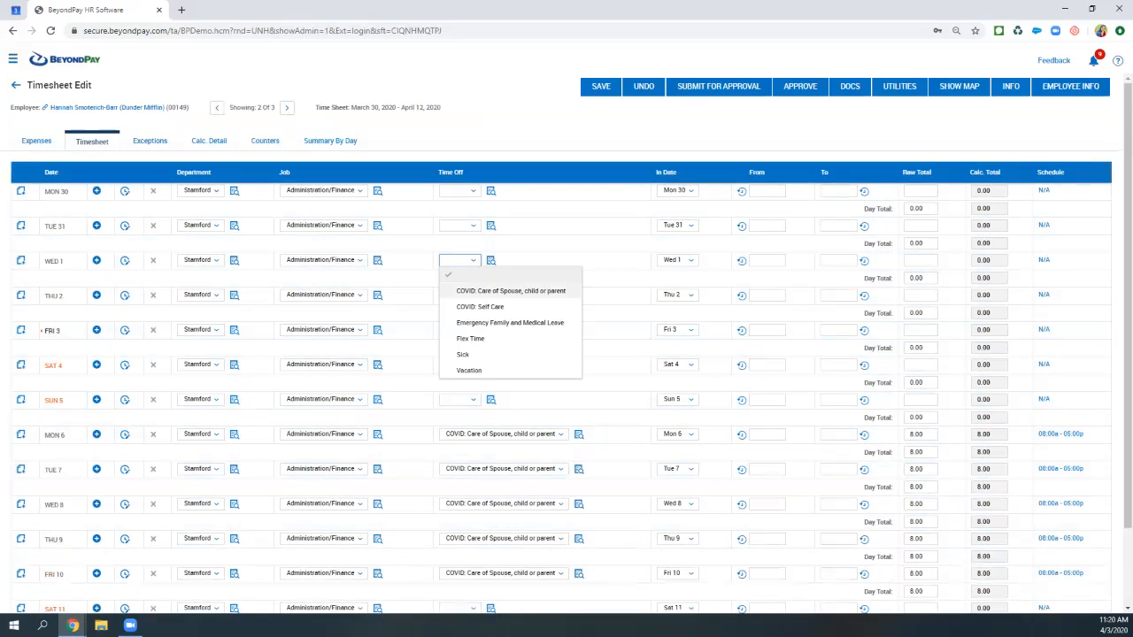
{"action": "left_click_drag", "start_coordinate": [462, 307], "coordinate": [476, 291]}
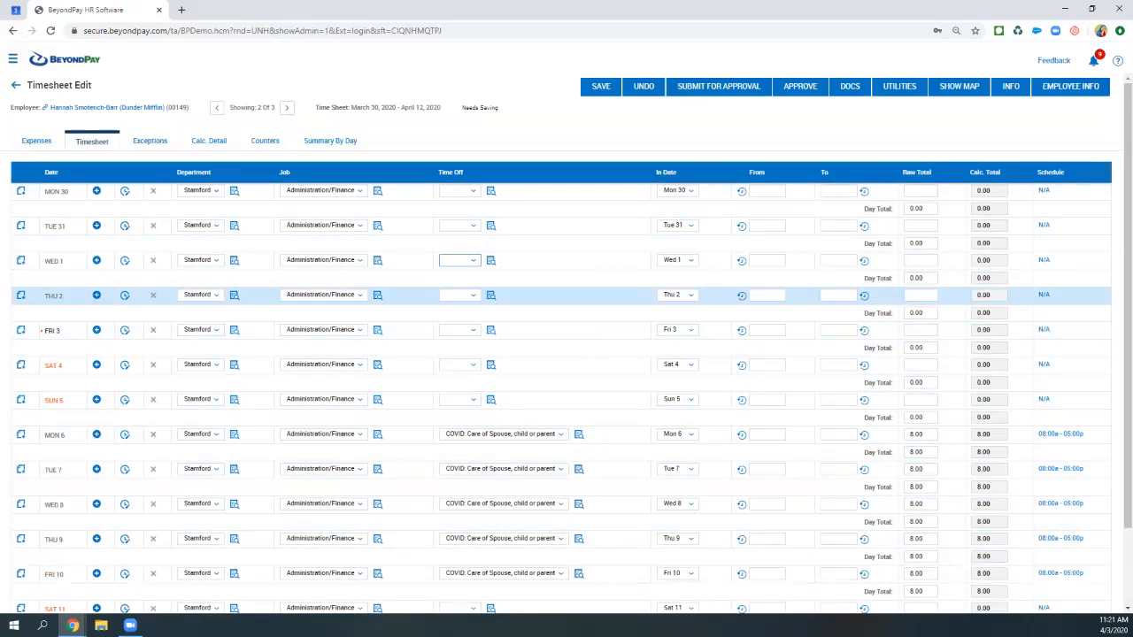
{"action": "left_click", "coordinate": [469, 260]}
{"action": "left_click", "coordinate": [478, 291]}
{"action": "left_click_drag", "start_coordinate": [64, 261], "coordinate": [44, 262]}
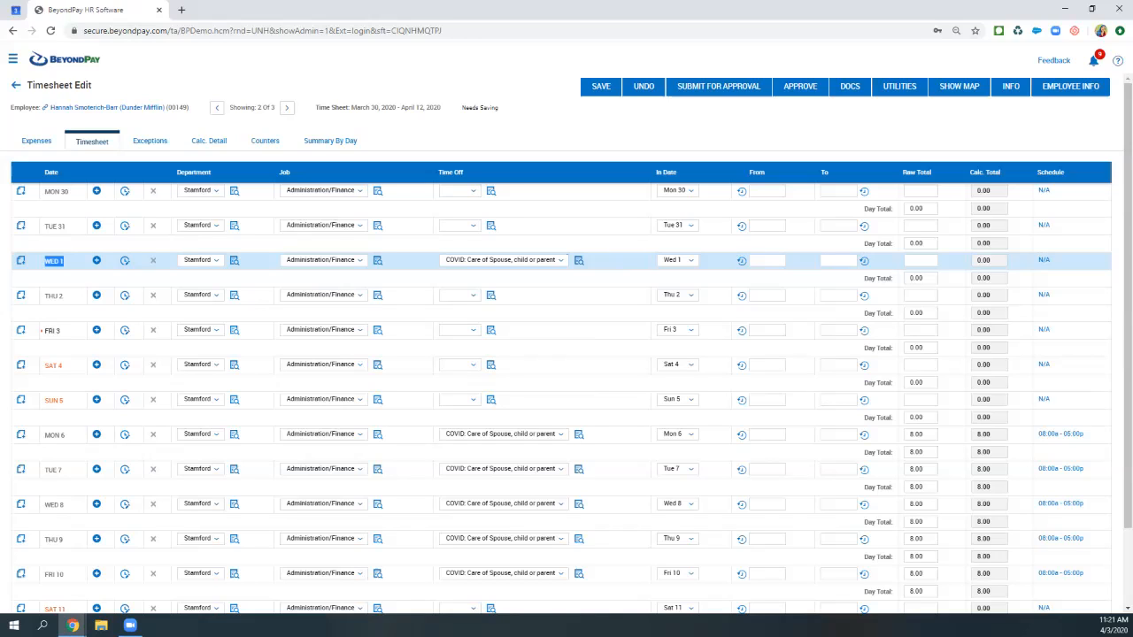
Step: Set Thursday 2 and Friday 3 to COVID: Care of Spouse, child or parent time off
{"action": "left_click", "coordinate": [460, 295]}
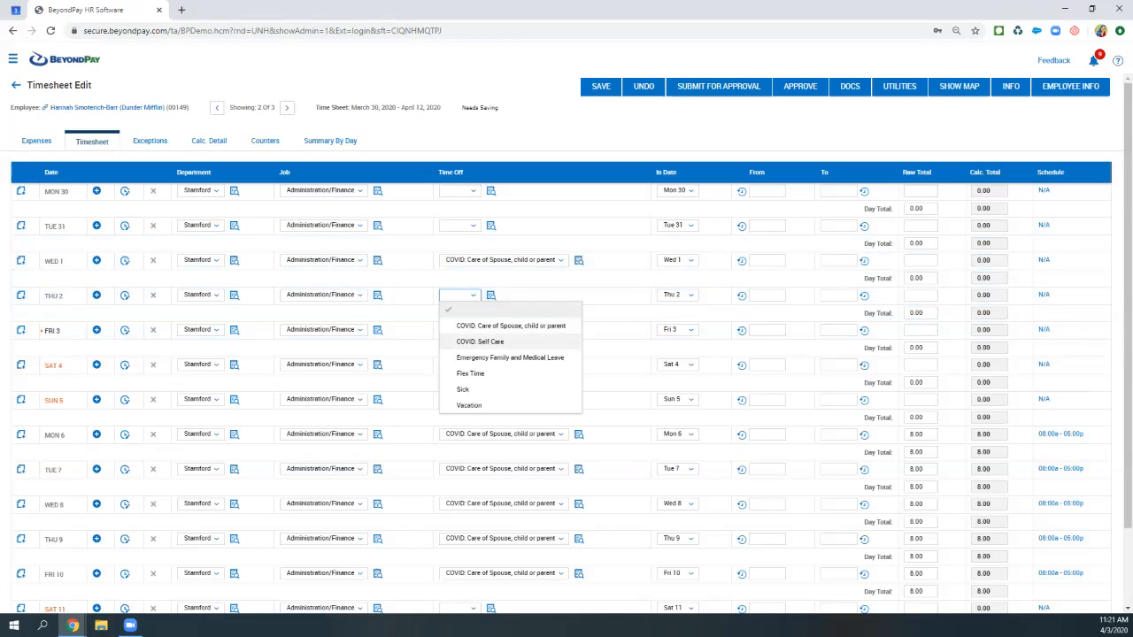
{"action": "left_click", "coordinate": [511, 325]}
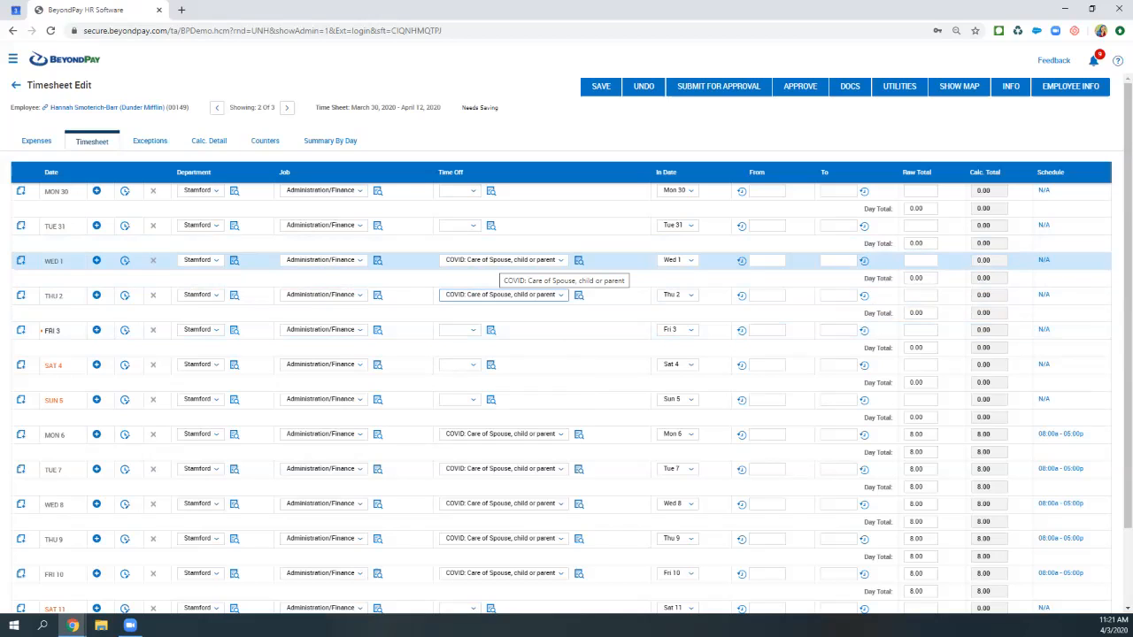
{"action": "left_click", "coordinate": [473, 329]}
{"action": "left_click", "coordinate": [504, 362]}
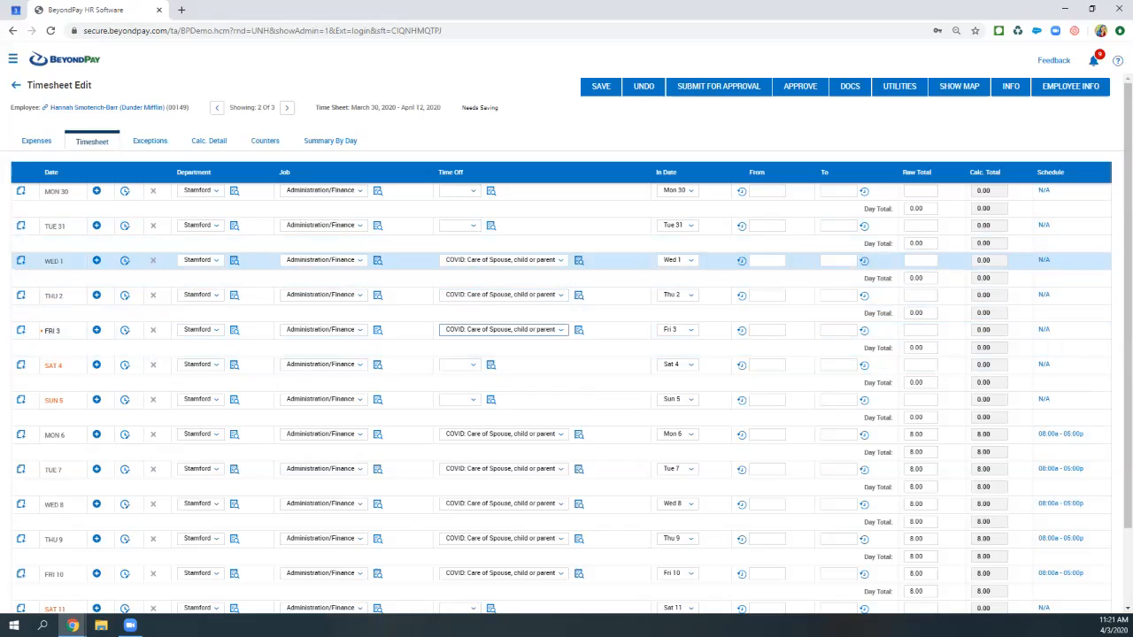
Step: Enter 8 raw total hours for each of Wednesday 1, Thursday 2 and Friday 3, and try to save the timesheet
{"action": "left_click", "coordinate": [921, 261]}
{"action": "type", "text": "8"}
{"action": "key", "text": "Down"}
{"action": "type", "text": "8"}
{"action": "key", "text": "Down"}
{"action": "type", "text": "8"}
{"action": "left_click", "coordinate": [601, 86]}
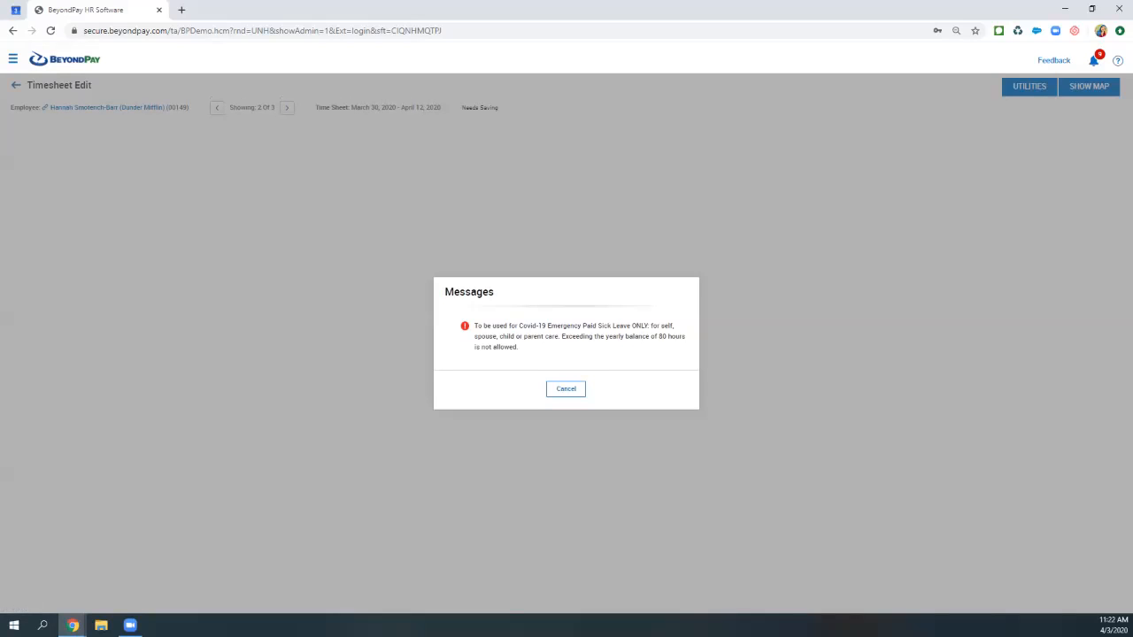
{"action": "left_click", "coordinate": [566, 390]}
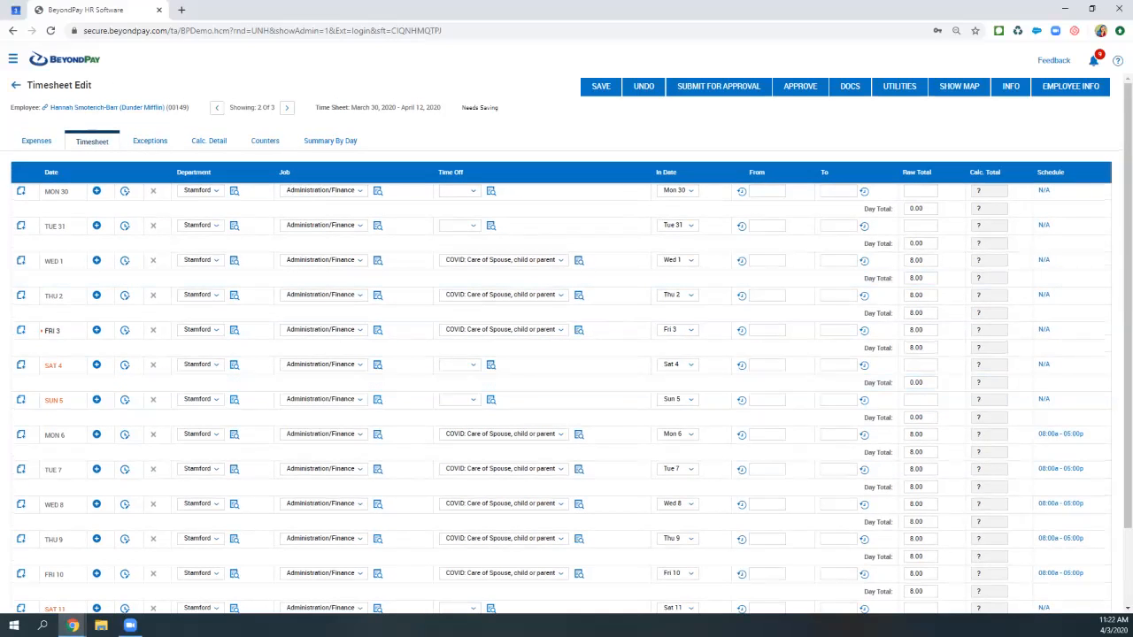
Step: Remove the time off entries from Wednesday 1, Thursday 2 and Friday 3
{"action": "left_click", "coordinate": [97, 260]}
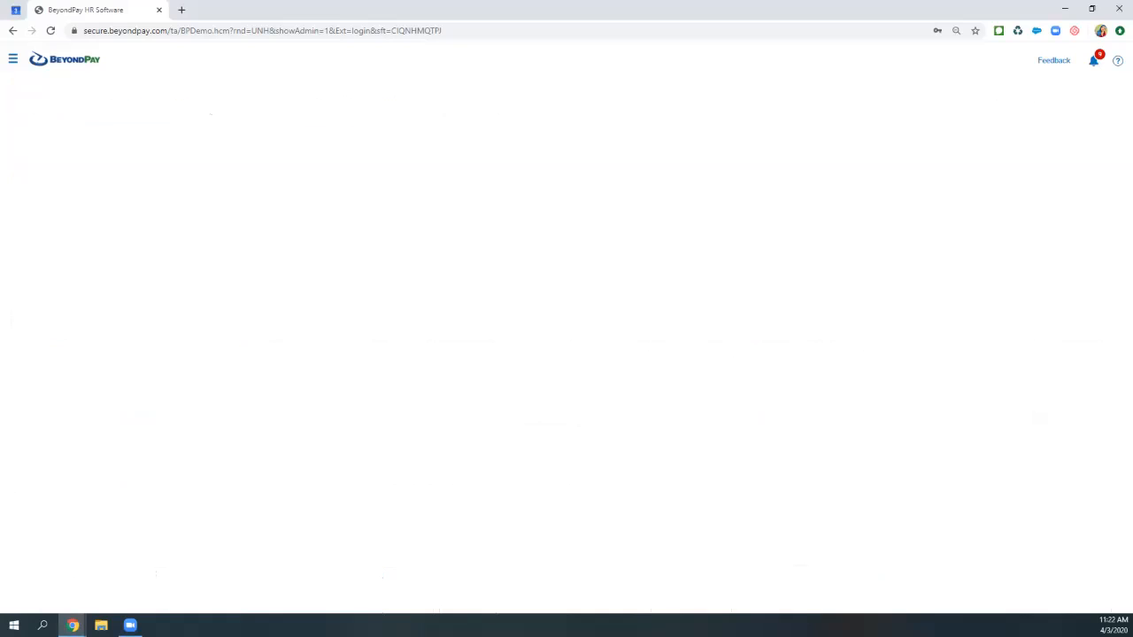
{"action": "left_click", "coordinate": [153, 296]}
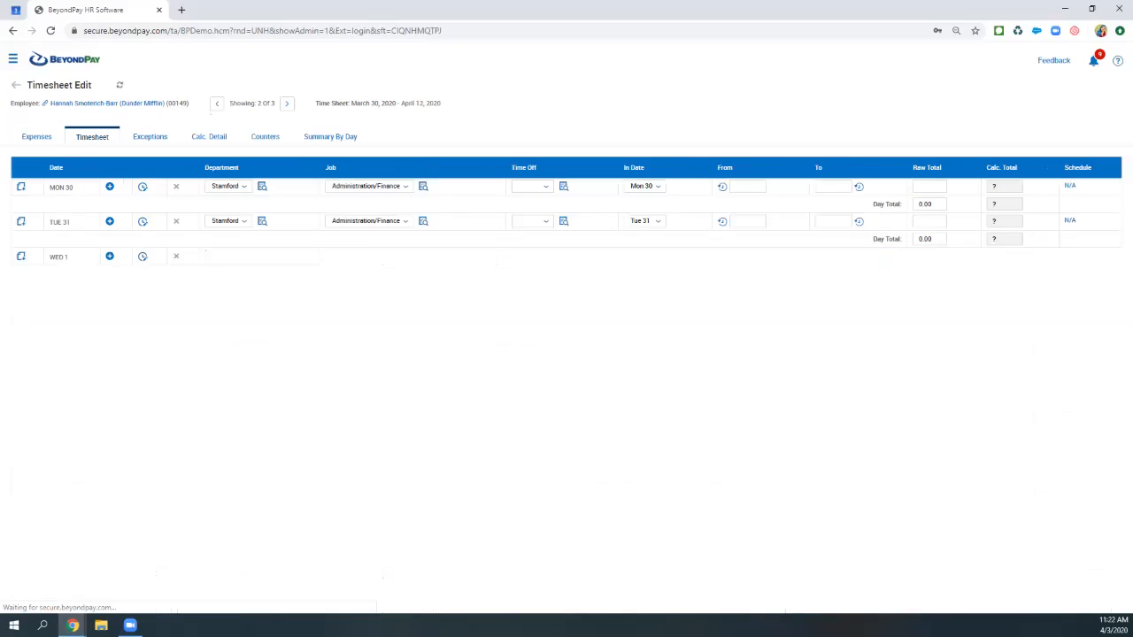
{"action": "left_click", "coordinate": [153, 330]}
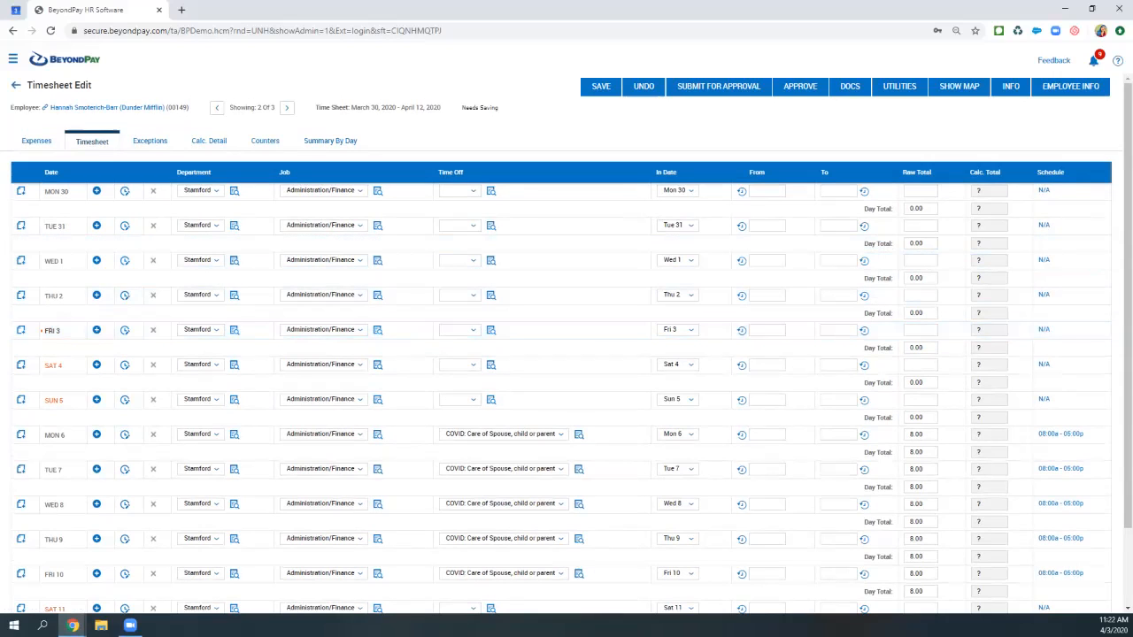
{"action": "left_click", "coordinate": [601, 86]}
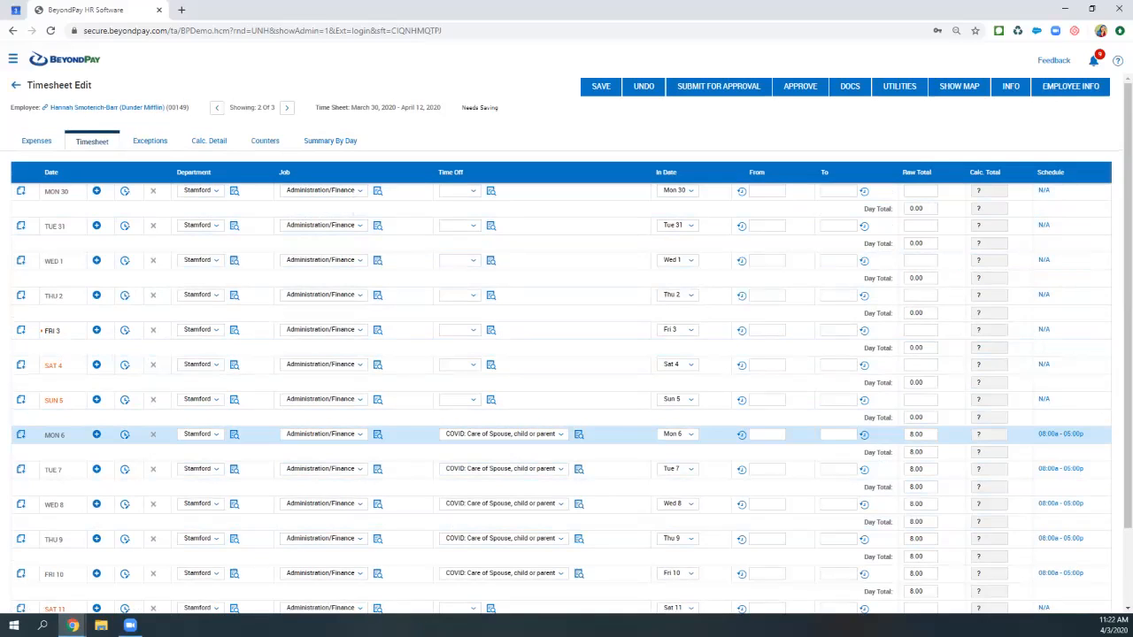
Step: Go to the third employee's timesheet without saving the changes to the second one
{"action": "left_click", "coordinate": [917, 435]}
{"action": "left_click", "coordinate": [923, 434]}
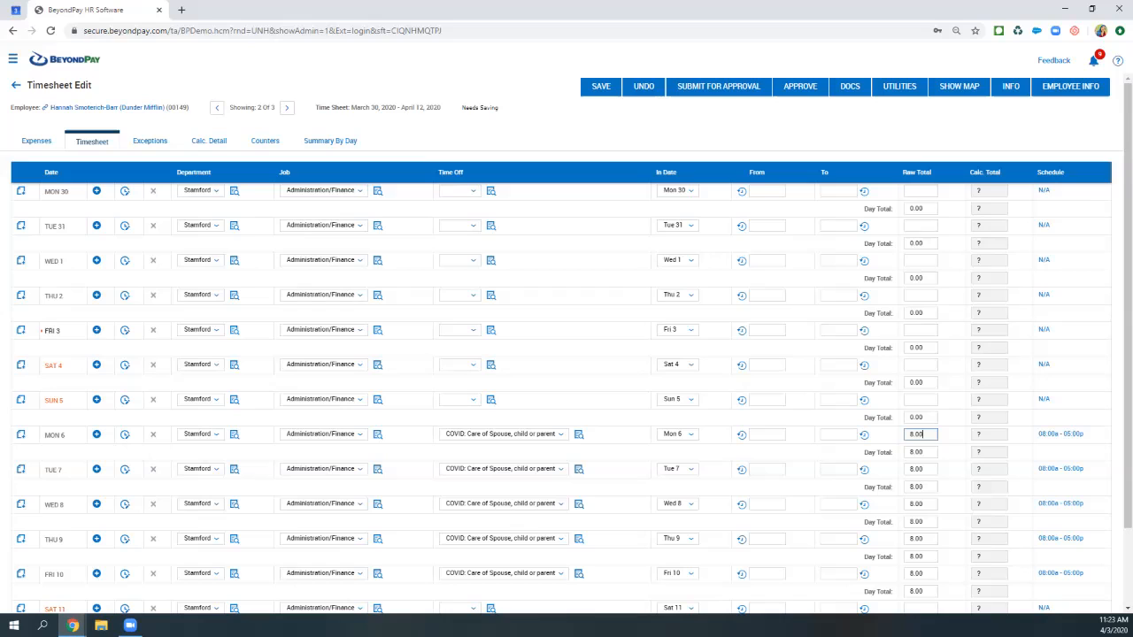
{"action": "left_click", "coordinate": [287, 107]}
{"action": "key", "text": "Return"}
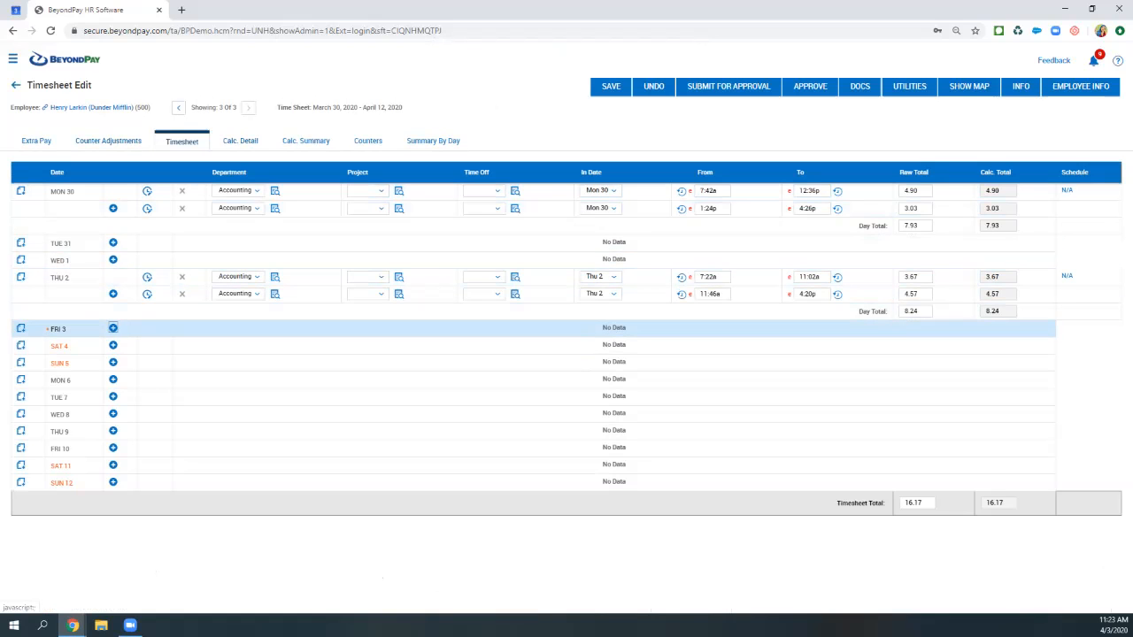
Step: Add an Emergency Family and Medical Leave entry to Friday 3, and return to the previous employee's timesheet without saving
{"action": "left_click", "coordinate": [112, 329]}
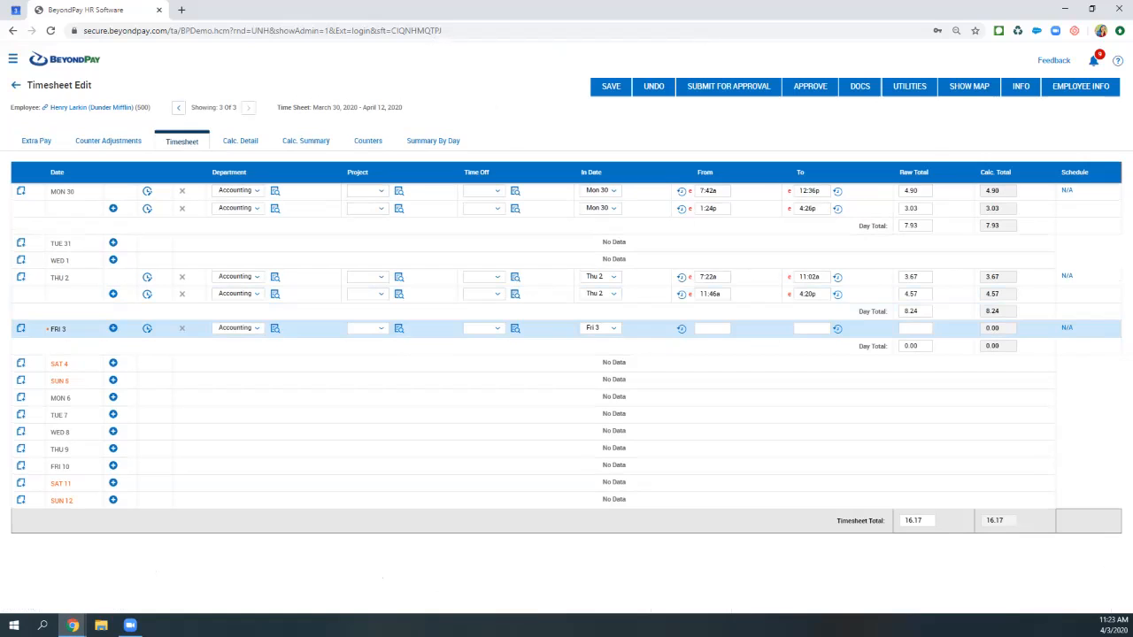
{"action": "left_click", "coordinate": [515, 328]}
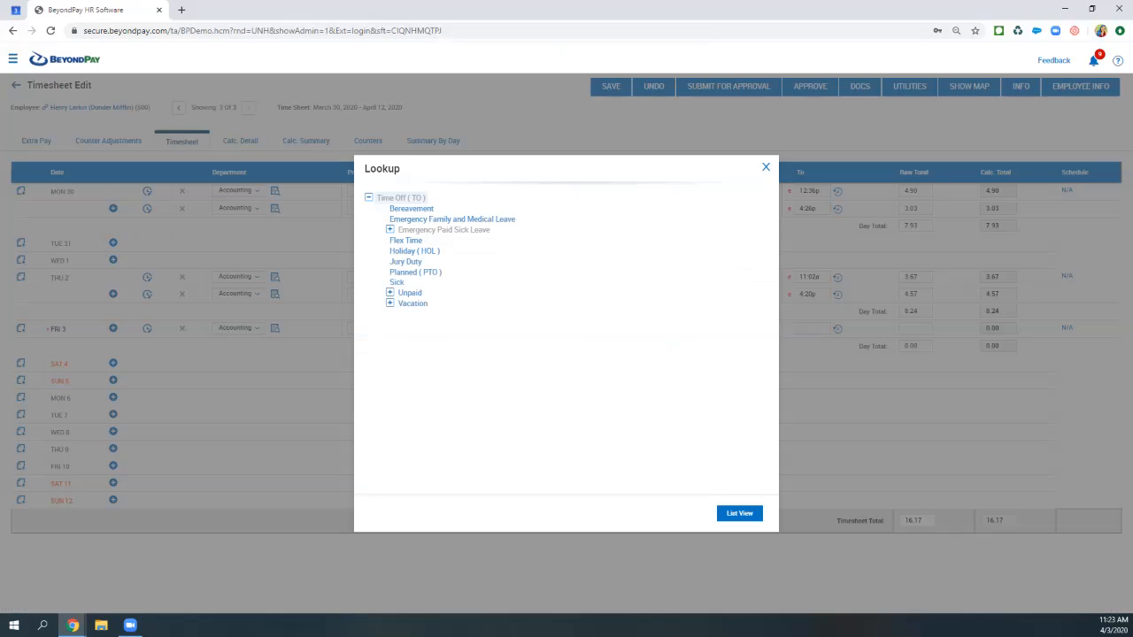
{"action": "left_click", "coordinate": [496, 218]}
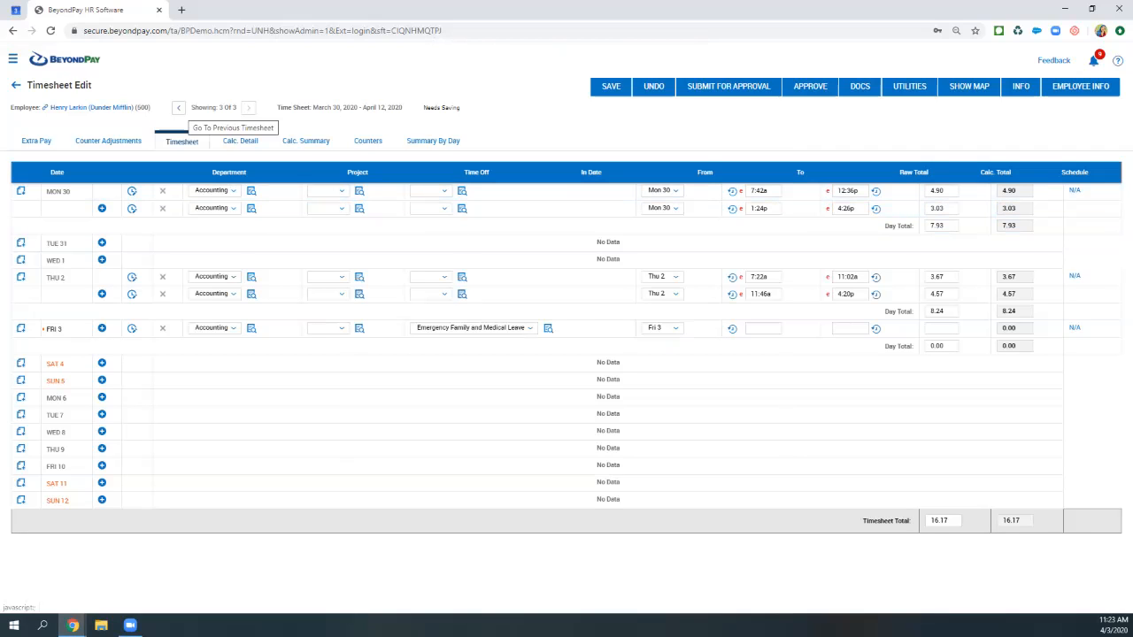
{"action": "left_click", "coordinate": [178, 107]}
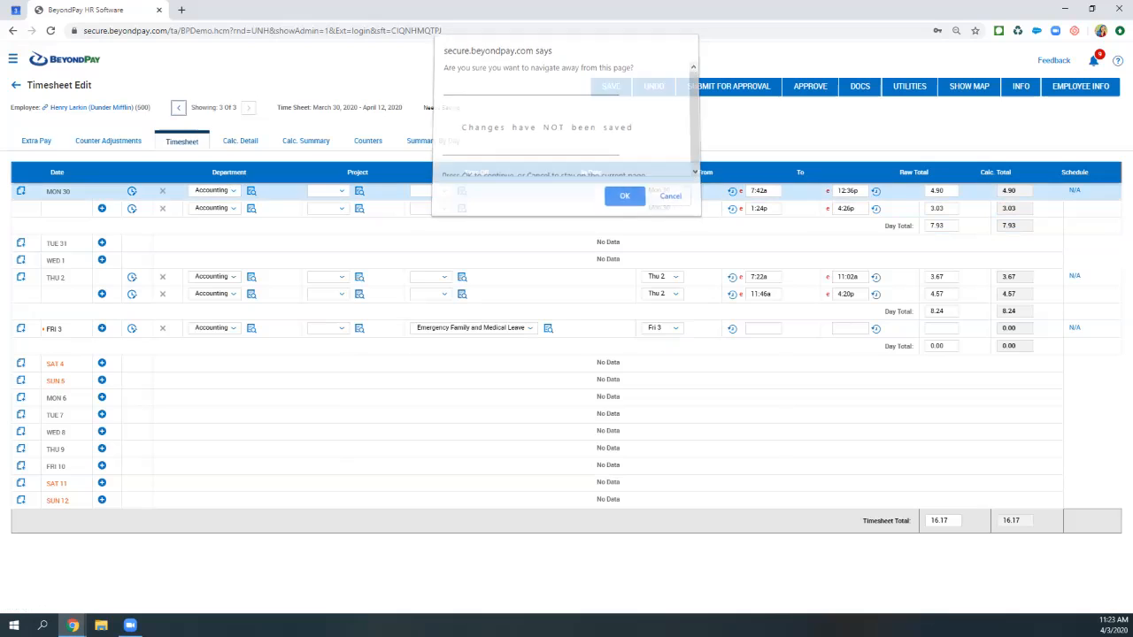
{"action": "left_click", "coordinate": [623, 198]}
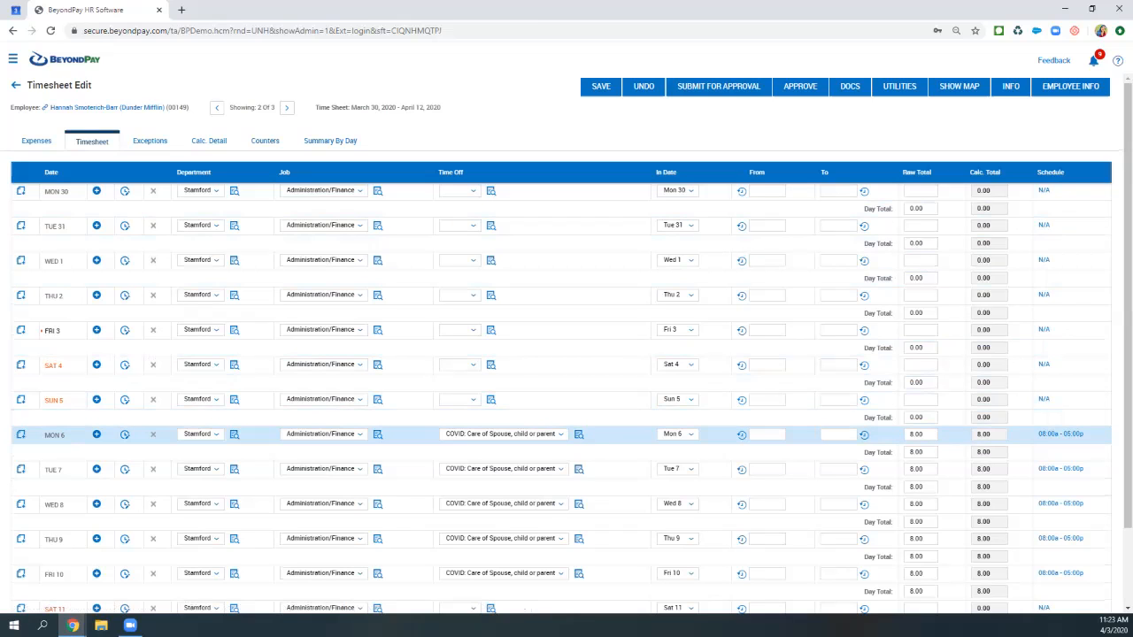
Step: Change Monday 6 to COVID: Self Care time off on the second employee's timesheet and save it
{"action": "left_click", "coordinate": [502, 434]}
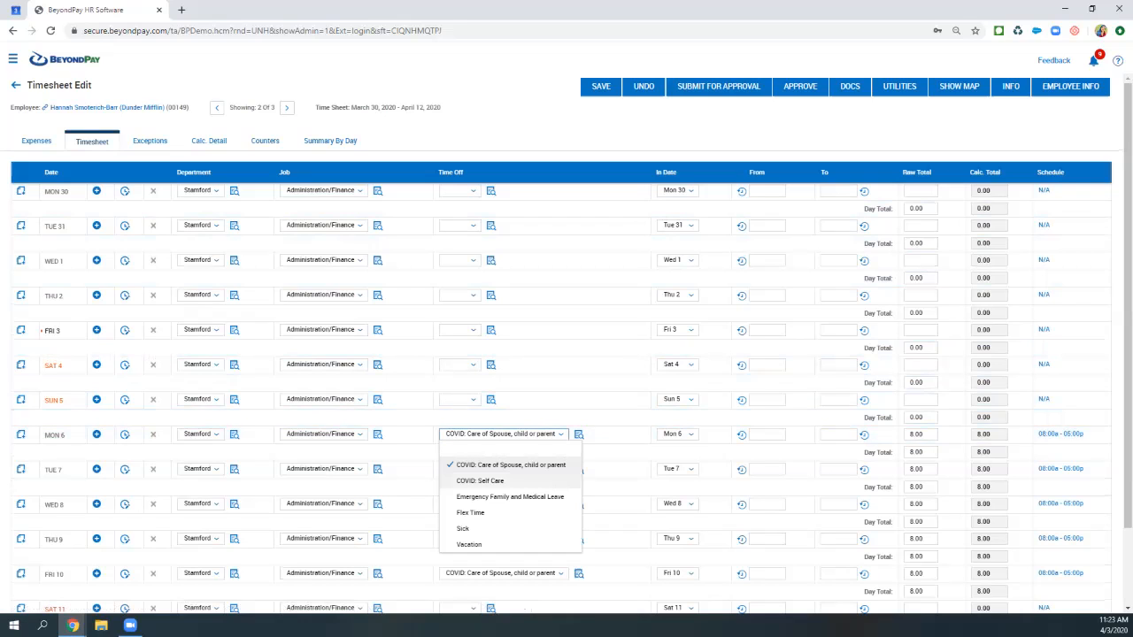
{"action": "left_click", "coordinate": [480, 481]}
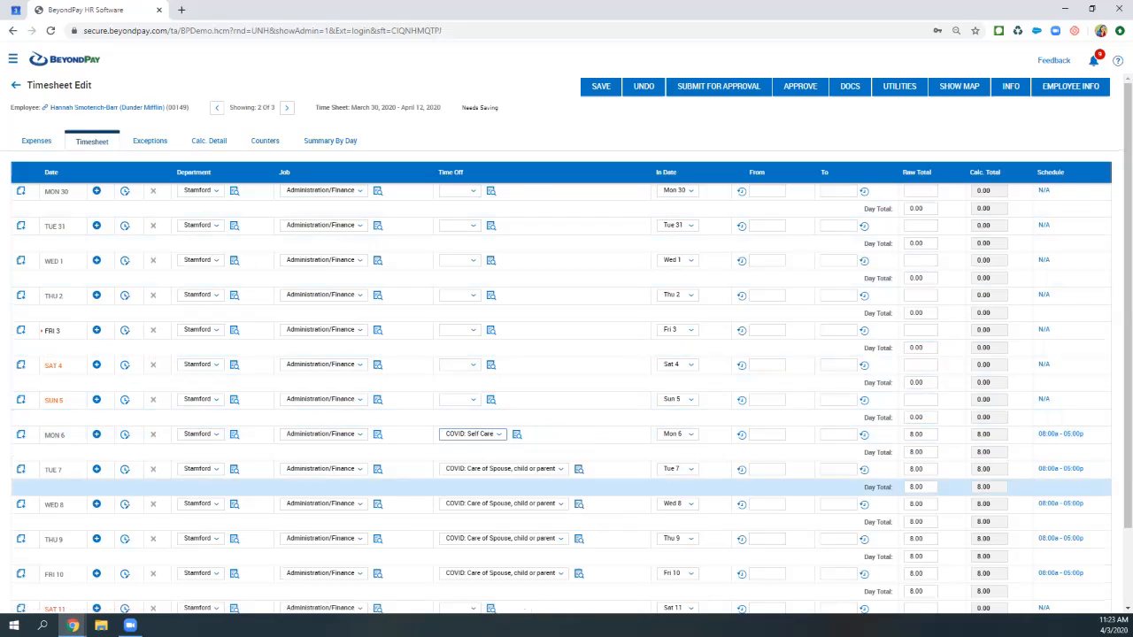
{"action": "left_click", "coordinate": [601, 86]}
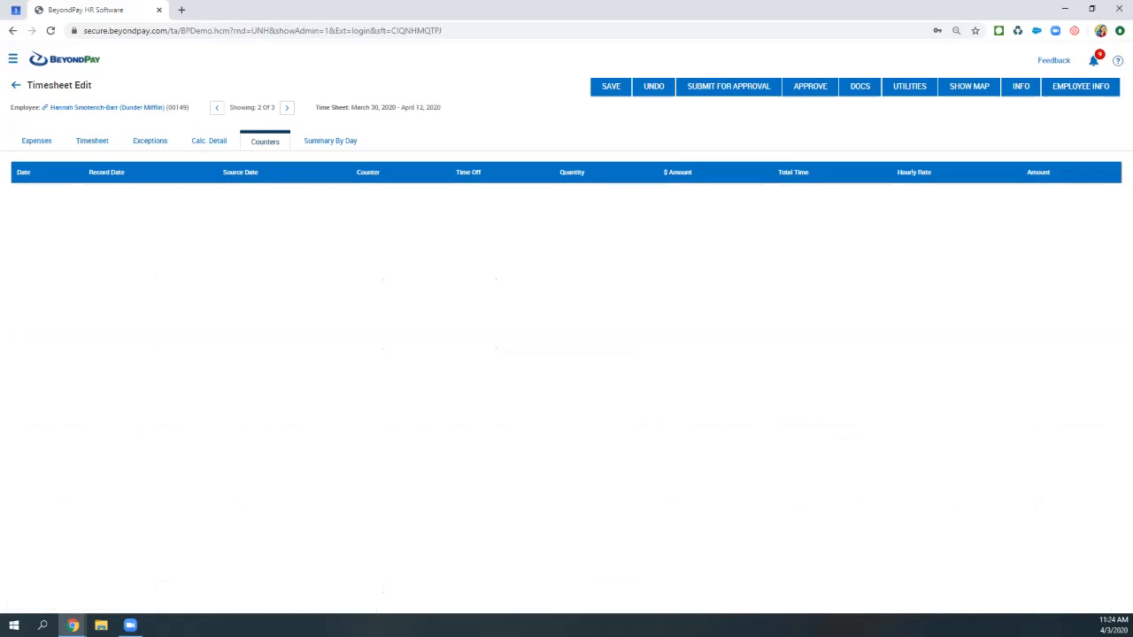
Step: Go to the first employee's counters and examine the 04/06/2020 hourly rate and time off type
{"action": "left_click", "coordinate": [217, 108]}
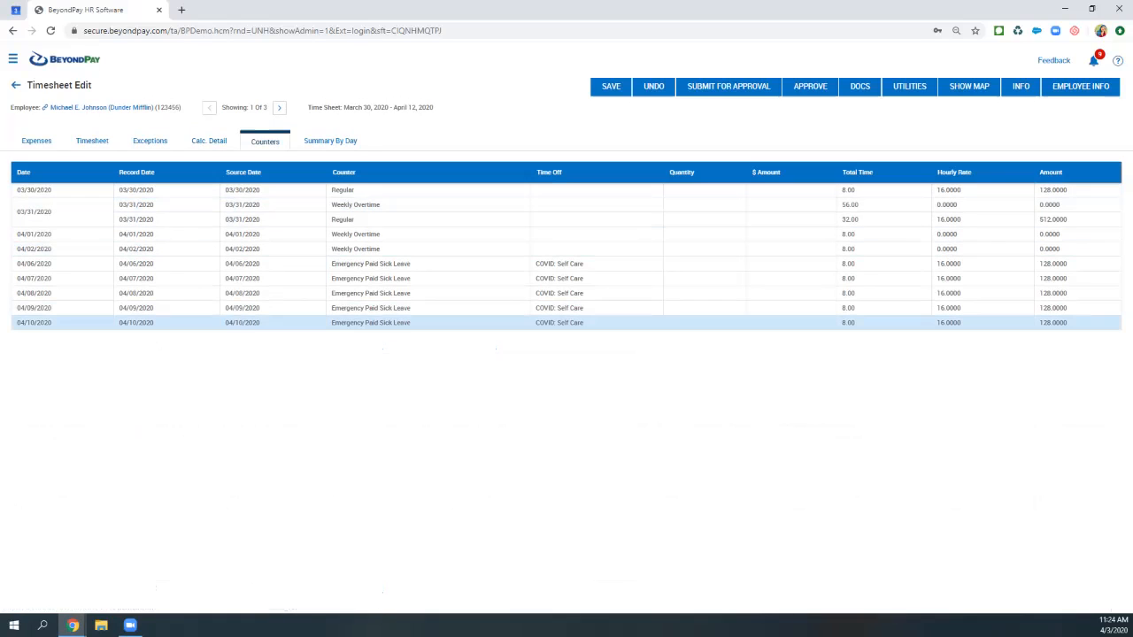
{"action": "left_click_drag", "start_coordinate": [962, 264], "coordinate": [935, 264]}
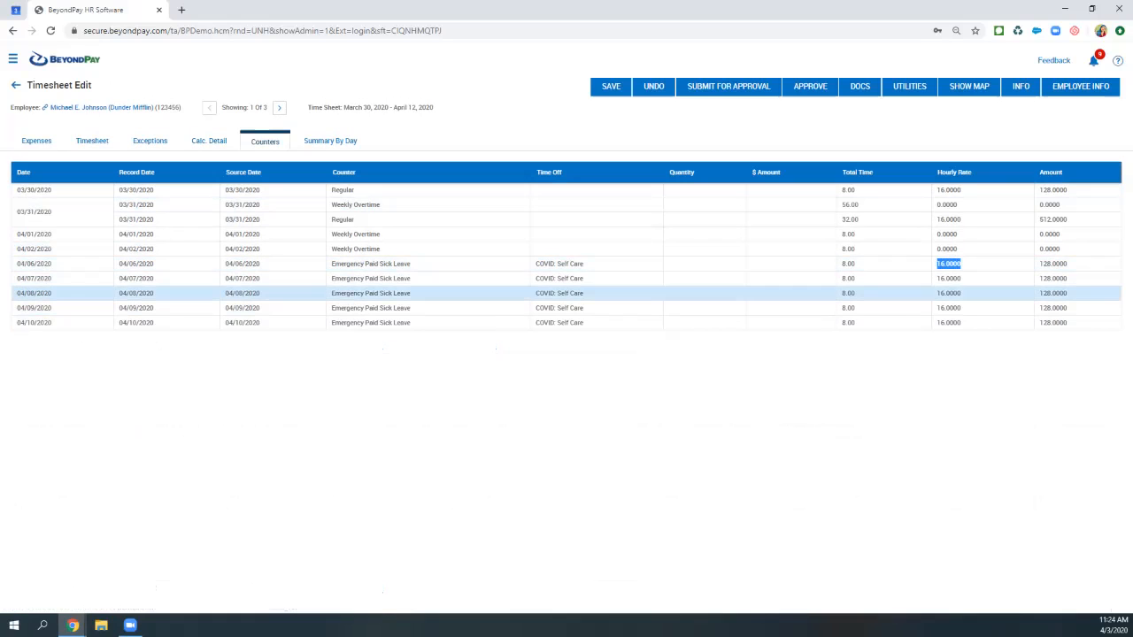
{"action": "left_click_drag", "start_coordinate": [584, 264], "coordinate": [535, 264]}
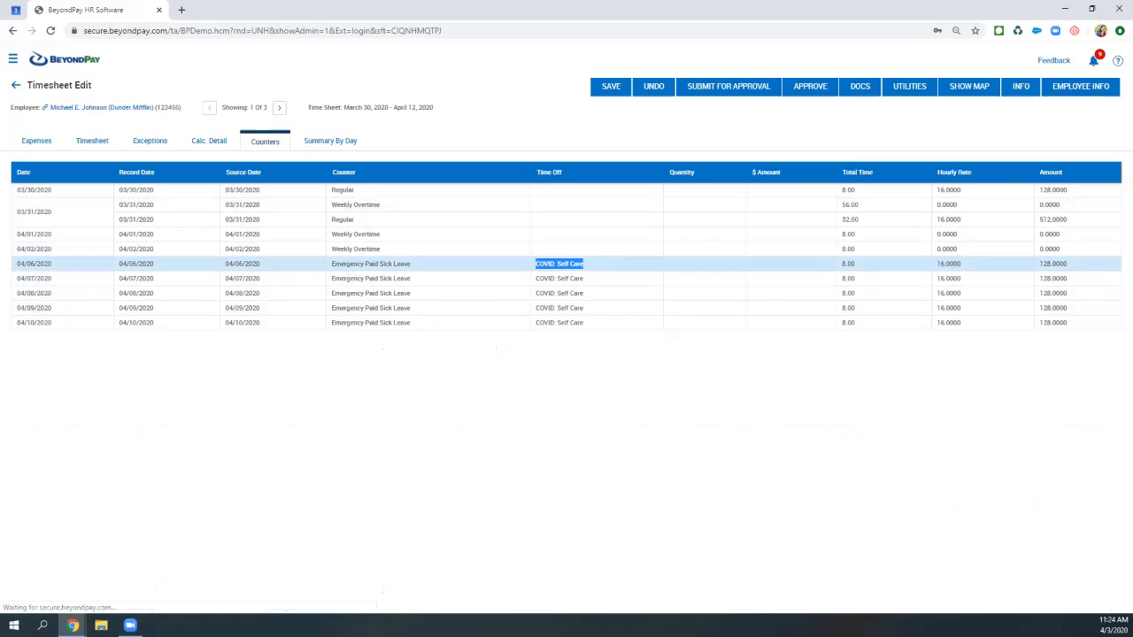
Step: Change Monday 6 on the Security employee's timesheet to COVID: Care of Spouse, child or parent and save
{"action": "left_click", "coordinate": [92, 140]}
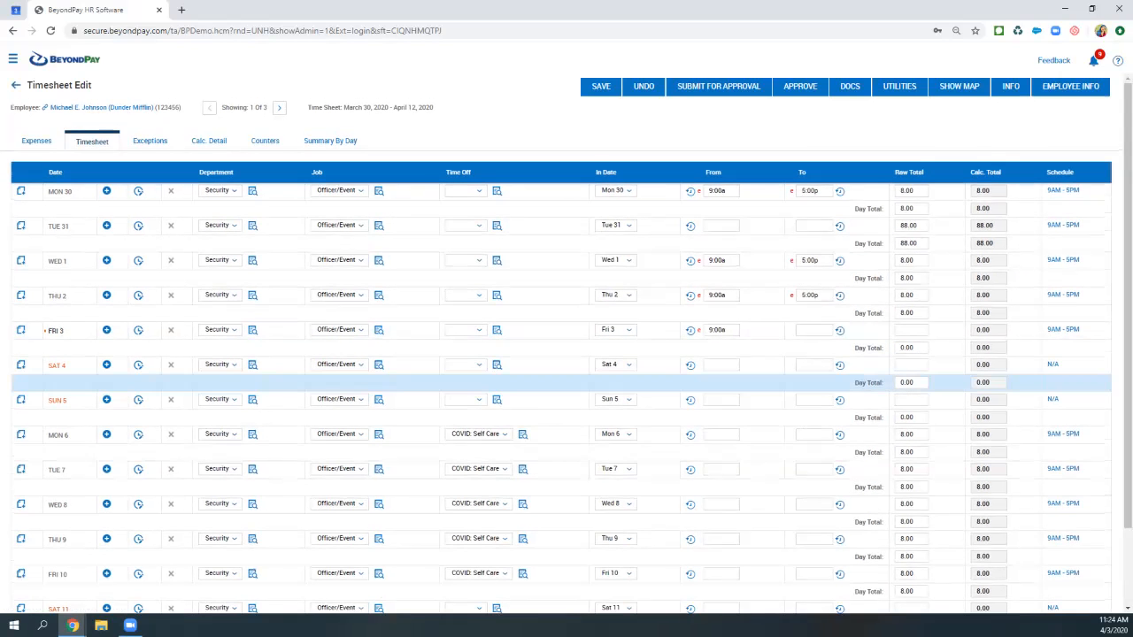
{"action": "left_click", "coordinate": [478, 434]}
{"action": "left_click", "coordinate": [483, 454]}
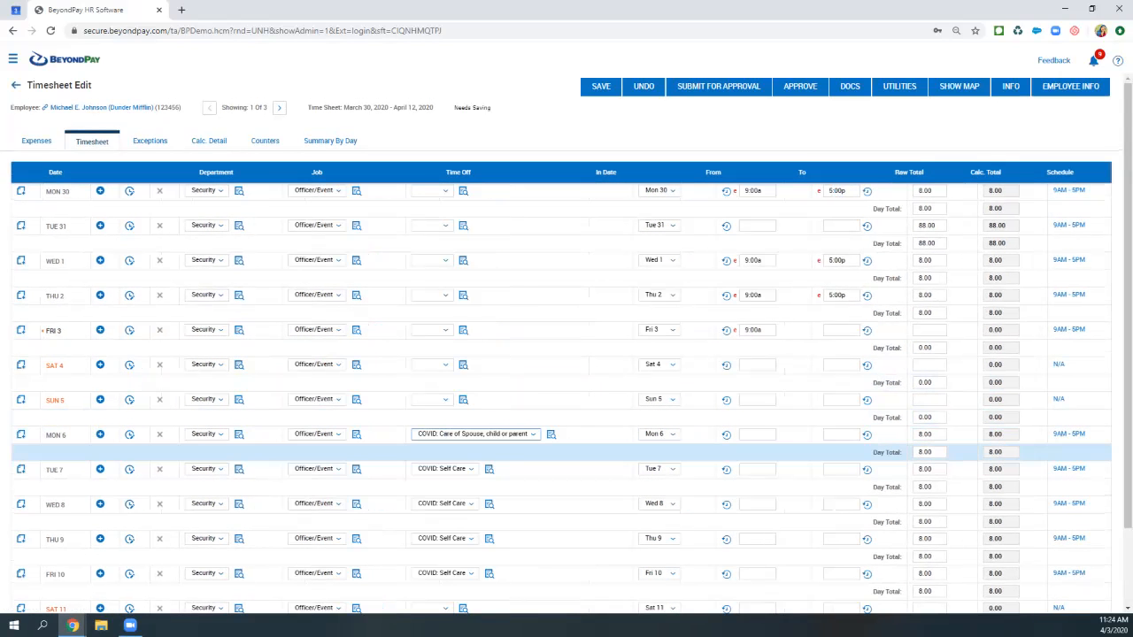
{"action": "left_click", "coordinate": [601, 86]}
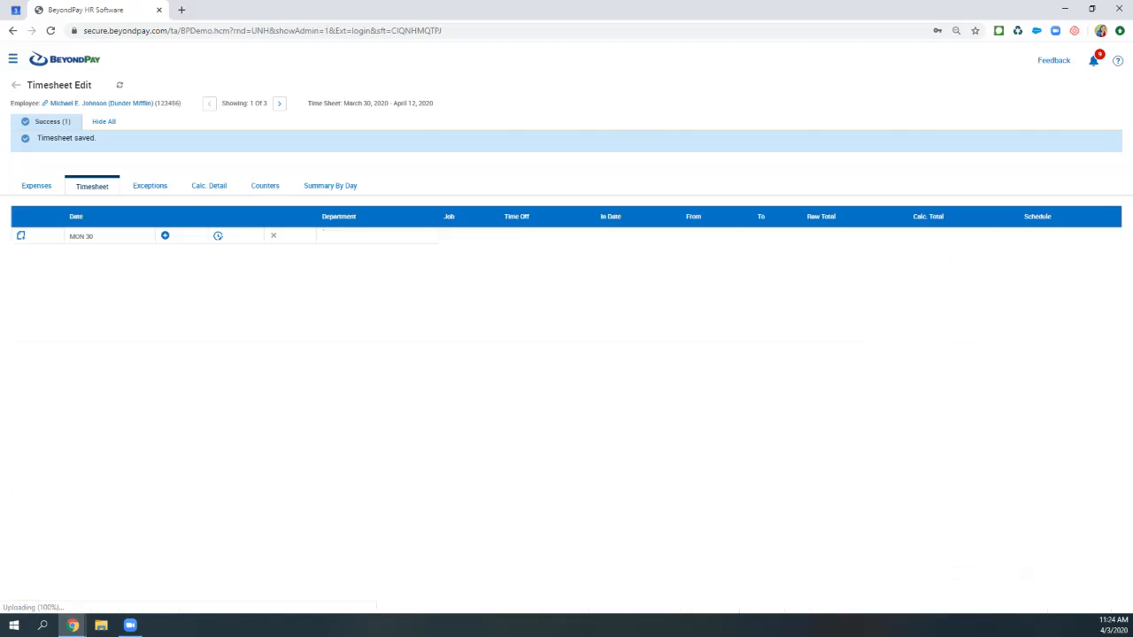
Step: Examine the counters for the 04/06/2020 hourly rate and care-of-family time off type, and return to the timesheet entries
{"action": "left_click", "coordinate": [265, 185]}
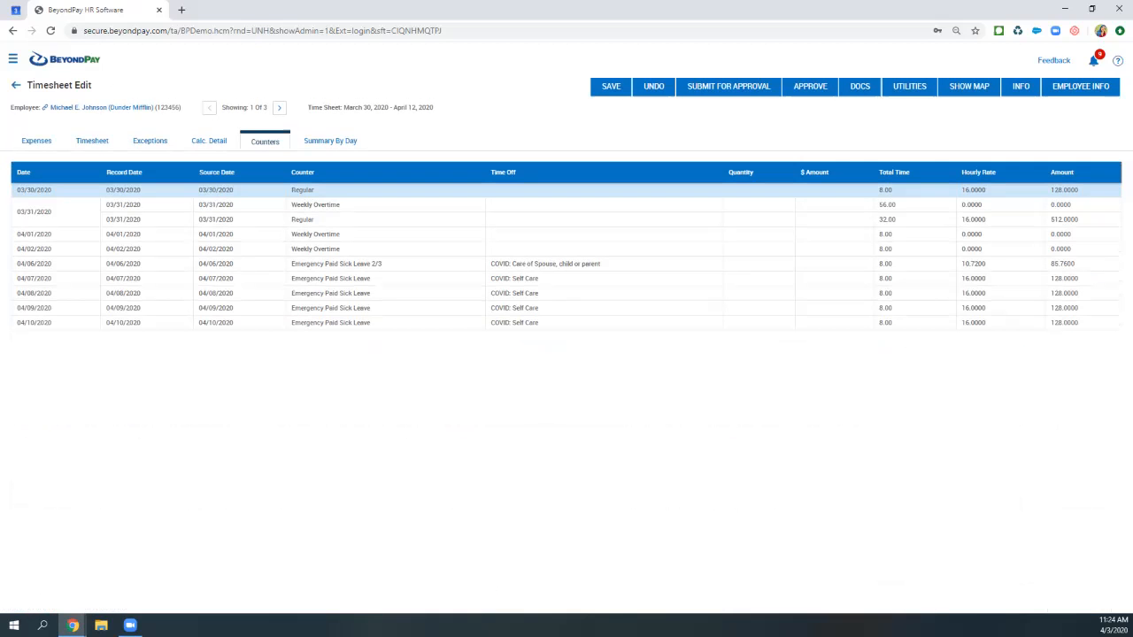
{"action": "left_click_drag", "start_coordinate": [986, 264], "coordinate": [962, 264]}
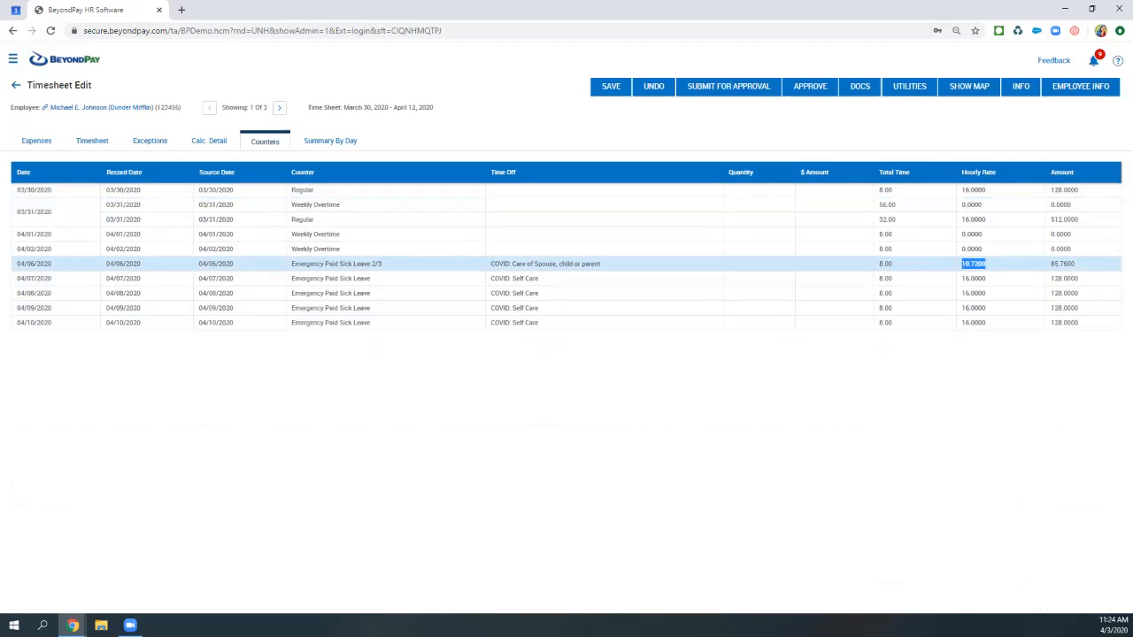
{"action": "left_click_drag", "start_coordinate": [600, 264], "coordinate": [491, 264]}
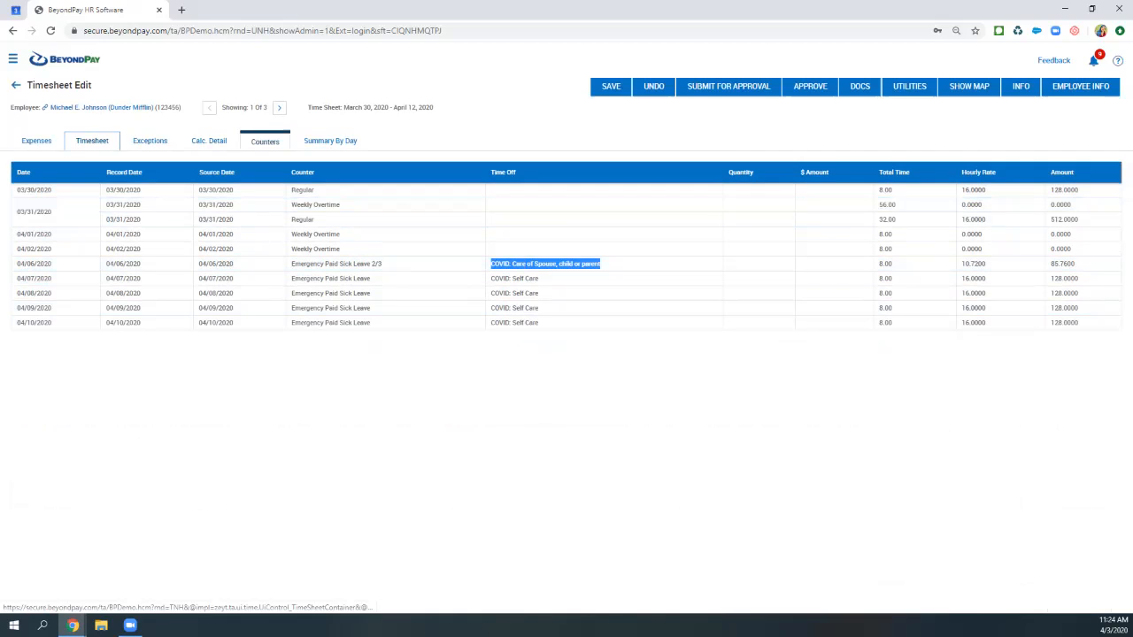
{"action": "left_click", "coordinate": [92, 141]}
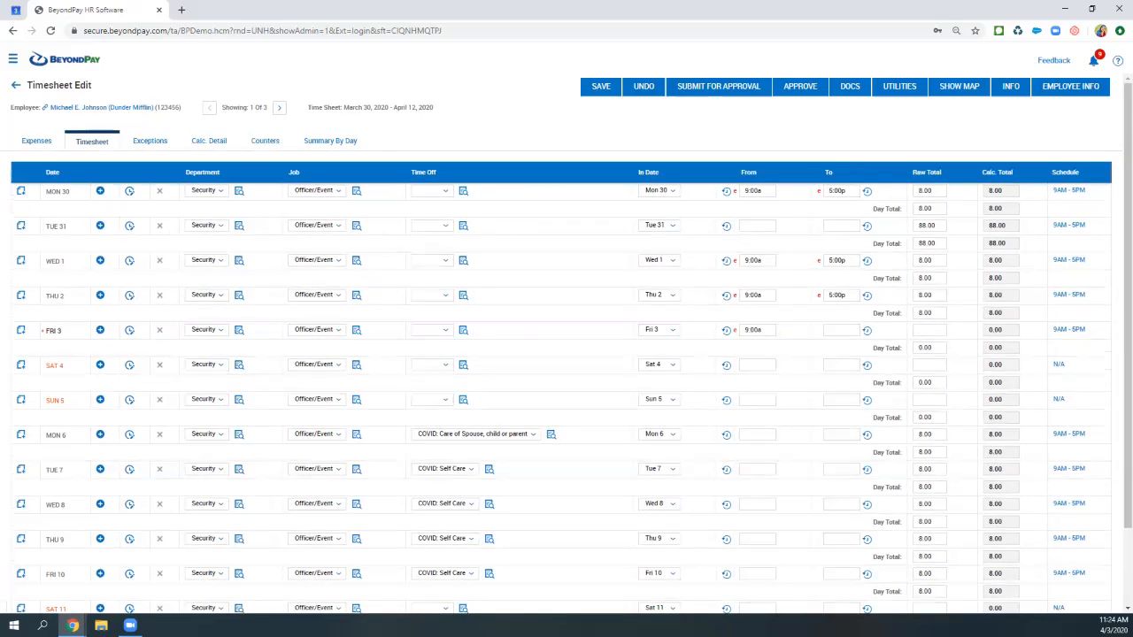